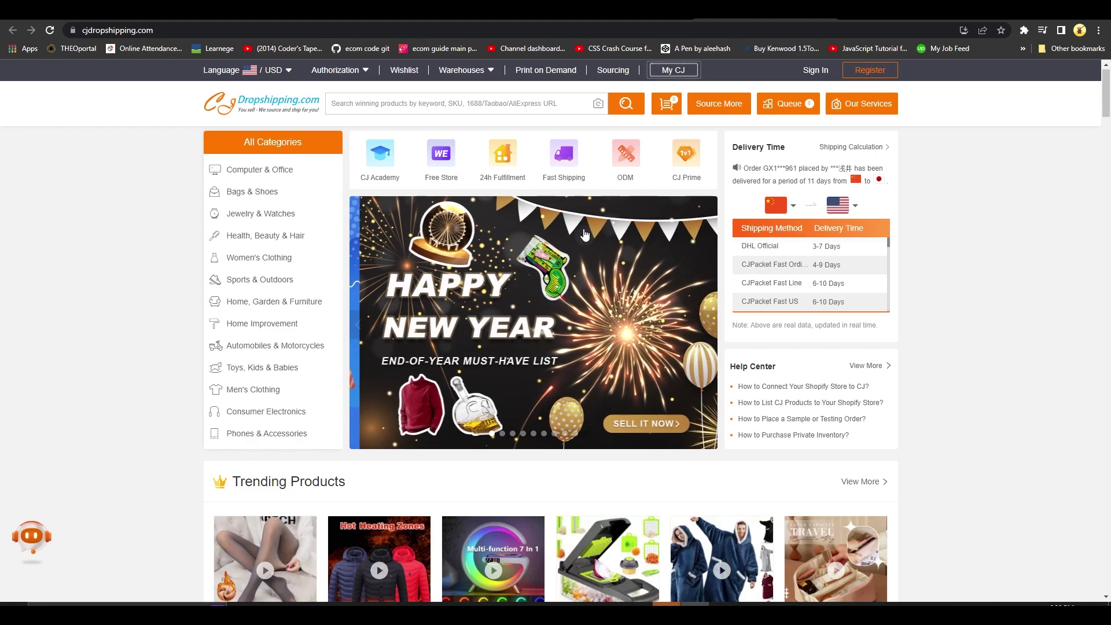
# Step: Answer the selling-status survey question with I'm just playing around
pyautogui.scroll(-5, 585, 234)
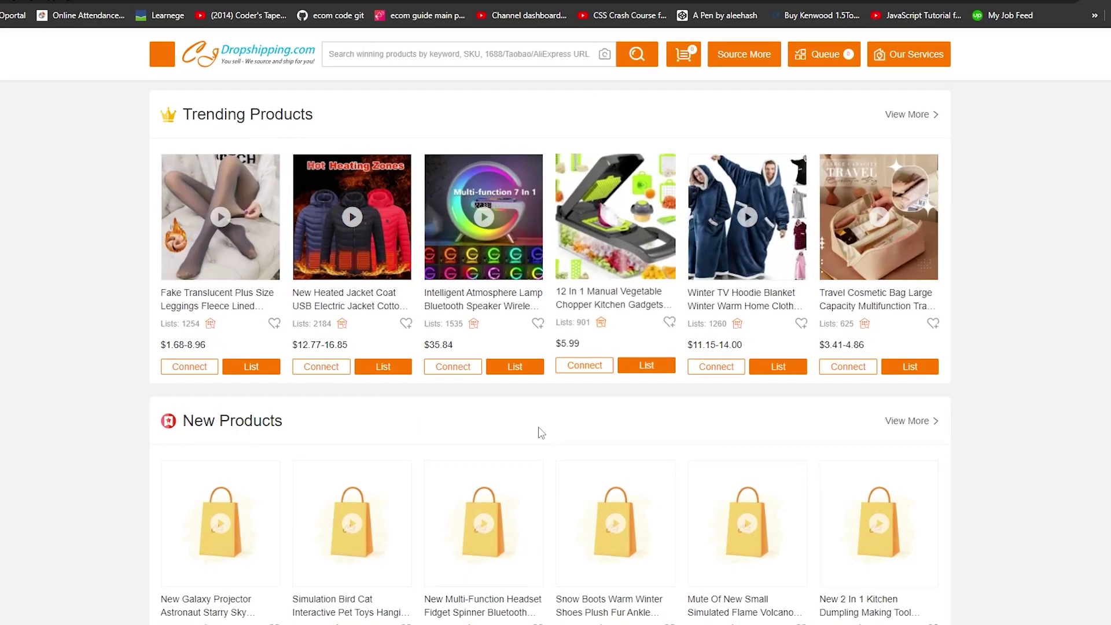
pyautogui.scroll(5, 540, 415)
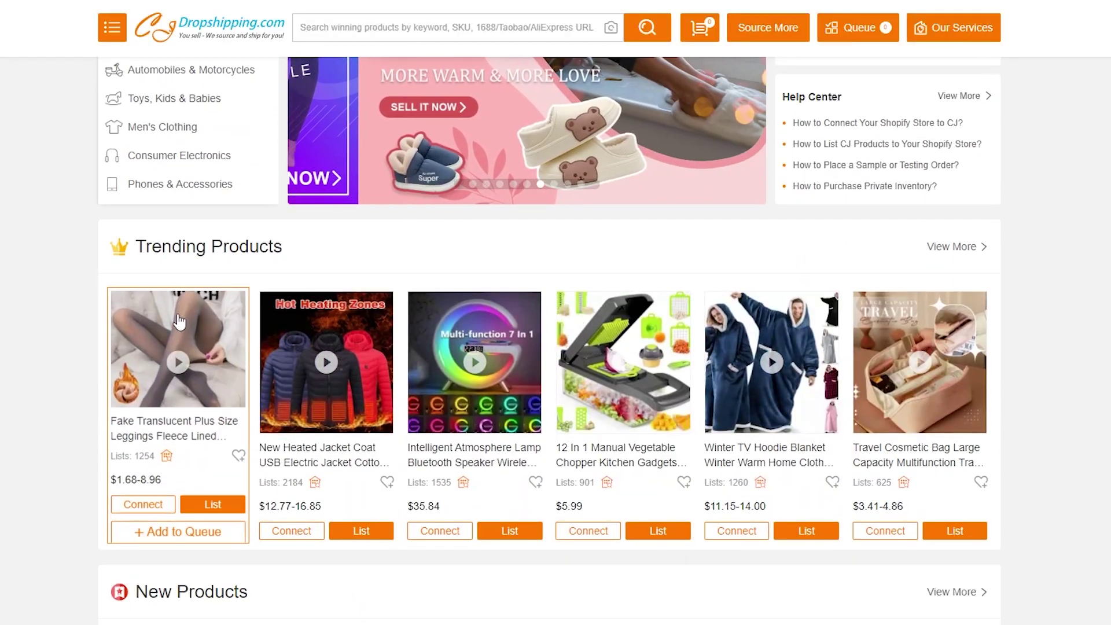
pyautogui.scroll(-3, 180, 321)
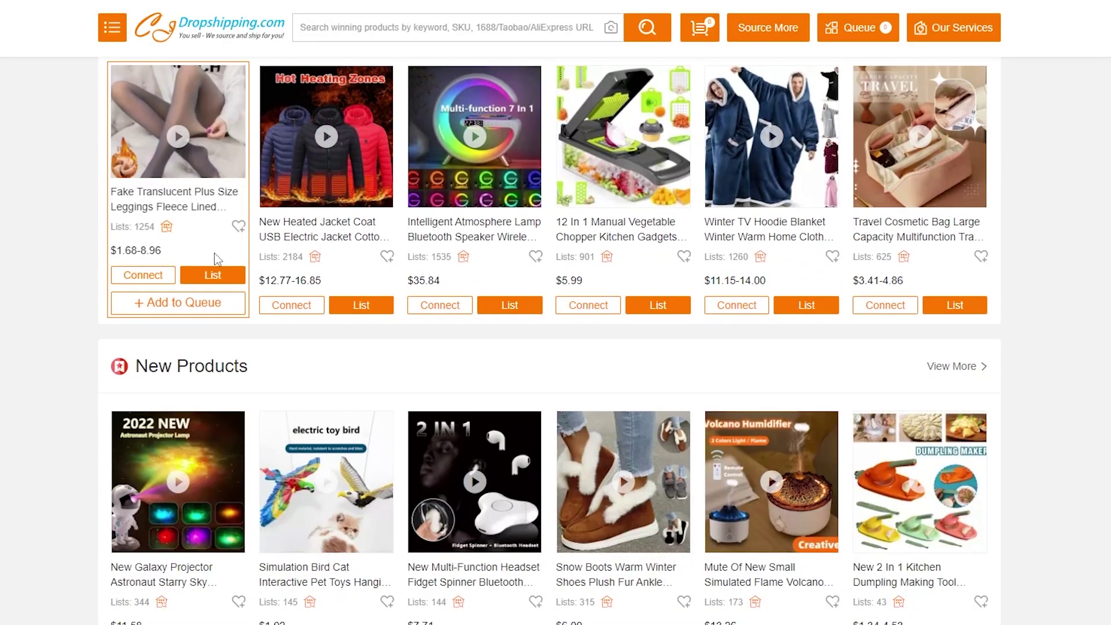
pyautogui.scroll(-5, 231, 398)
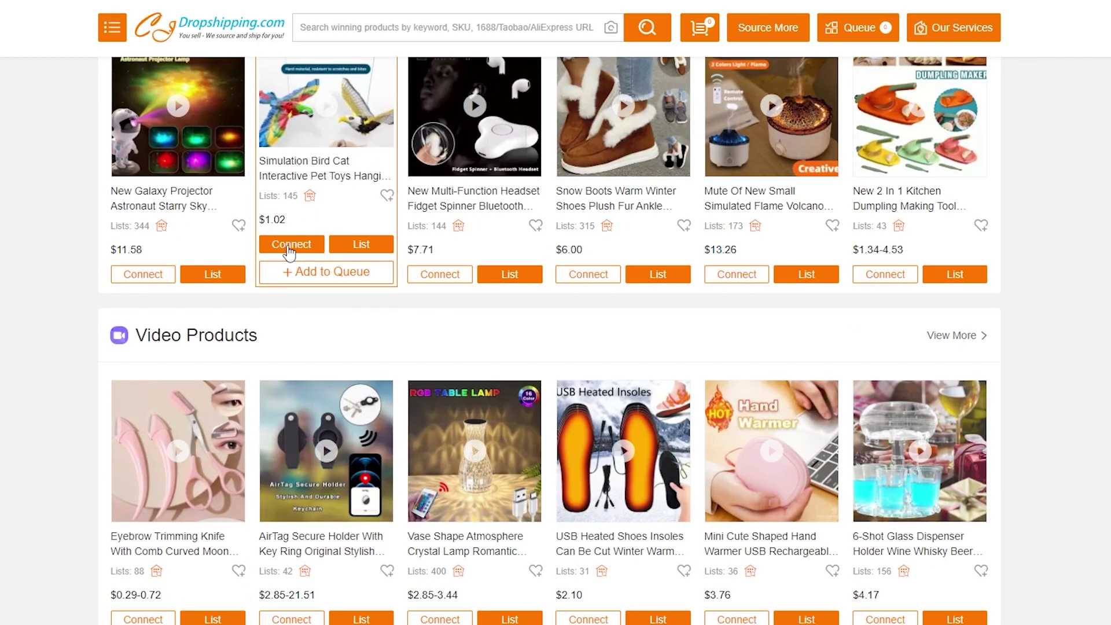
pyautogui.scroll(15, 421, 344)
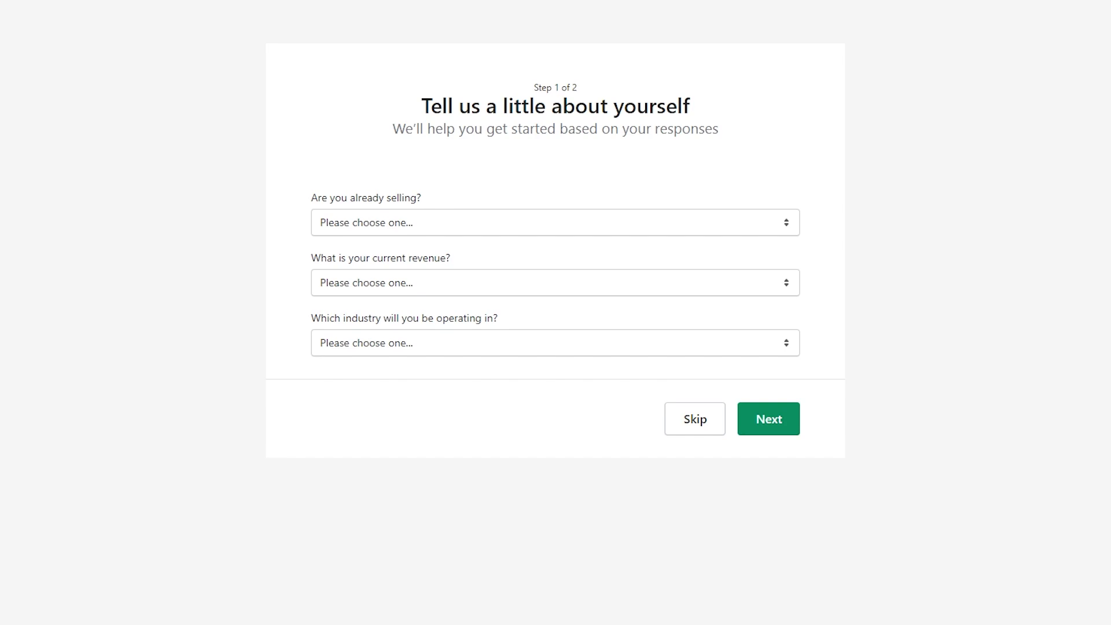
pyautogui.click(395, 222)
pyautogui.click(417, 279)
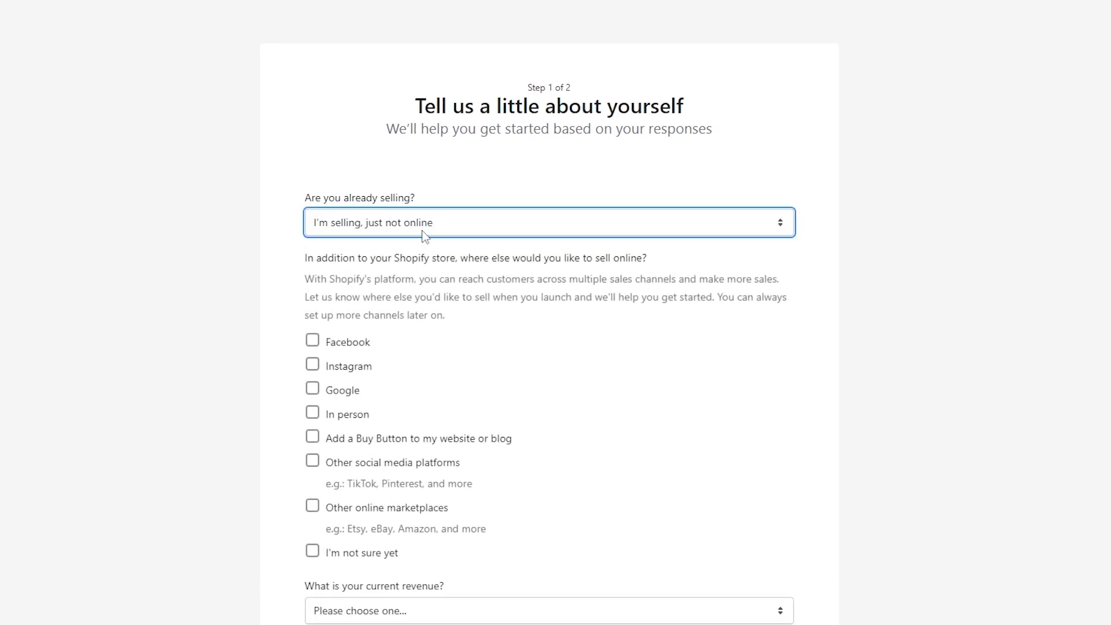
pyautogui.click(422, 230)
pyautogui.click(421, 253)
# Step: Set current revenue to Rs0 PKR and the industry to Services
pyautogui.scroll(-2, 418, 272)
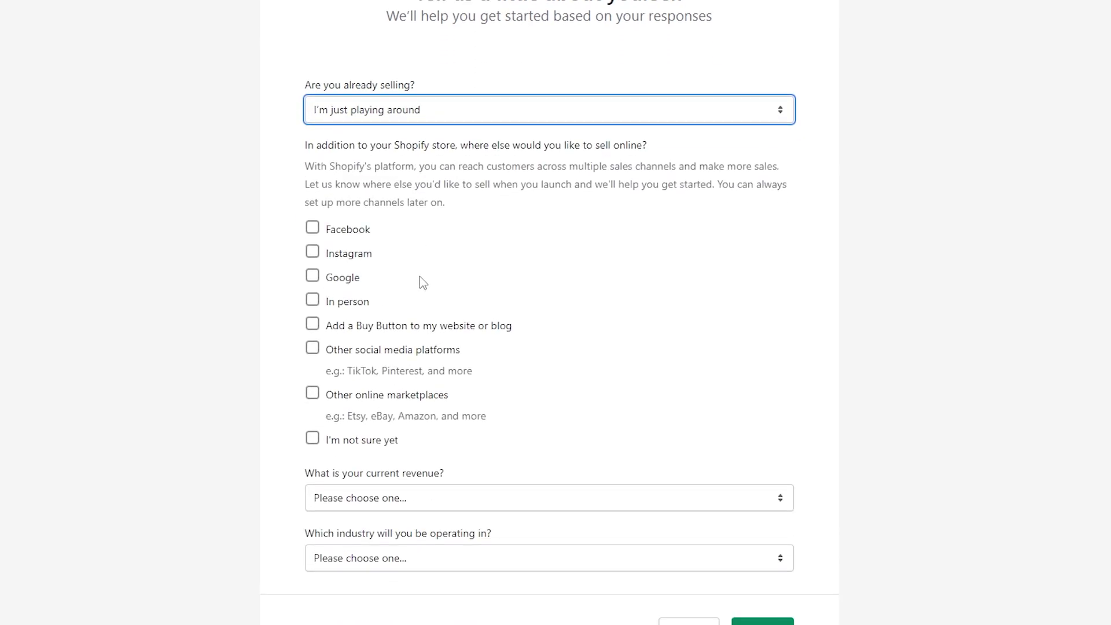
pyautogui.click(400, 501)
pyautogui.click(398, 526)
pyautogui.click(436, 571)
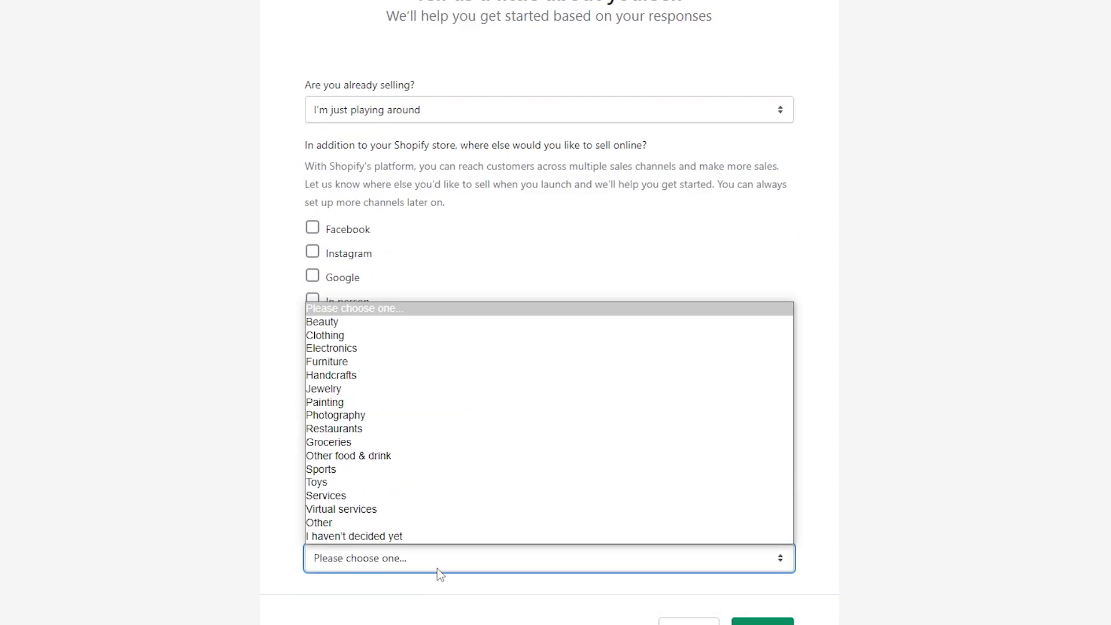
pyautogui.click(326, 496)
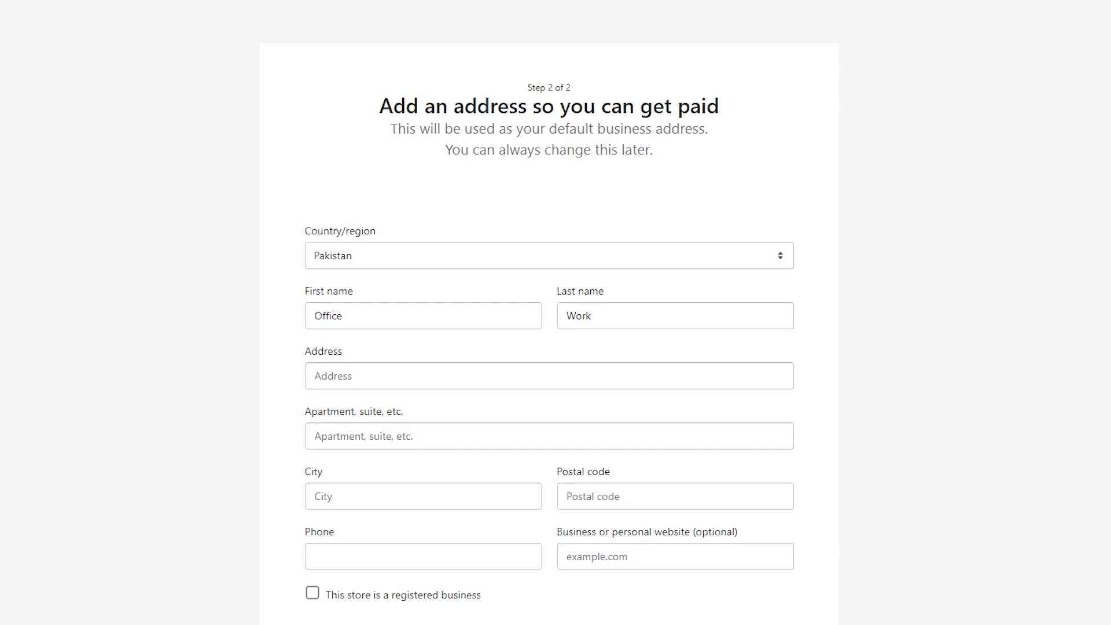
pyautogui.scroll(-2, 642, 590)
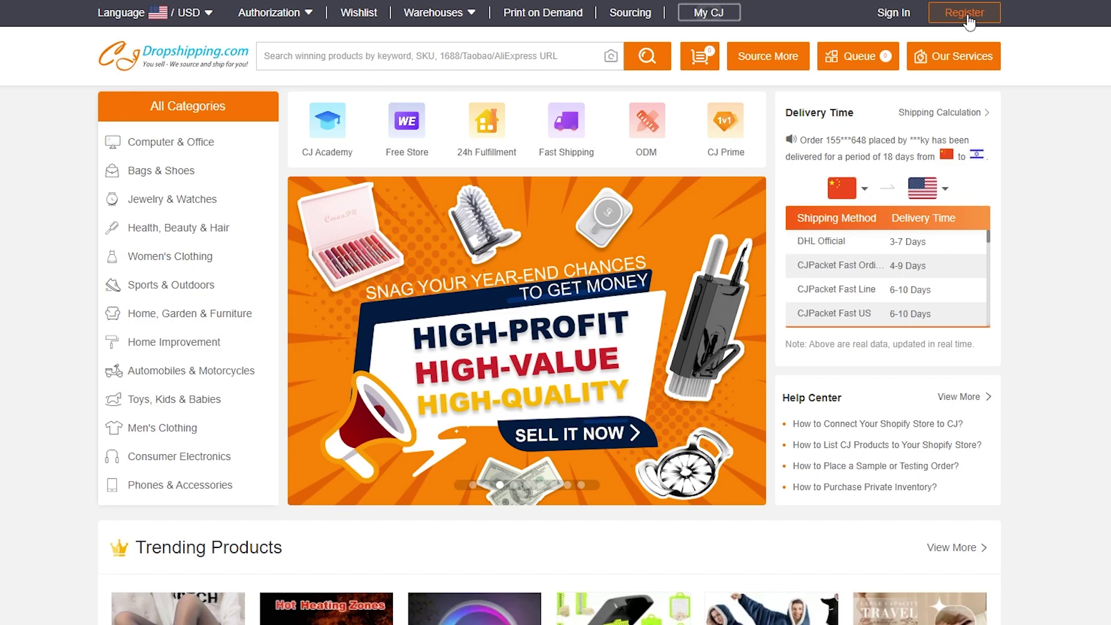
# Step: Start CJdropshipping registration and choose to sign up with a Shopify store
pyautogui.click(965, 15)
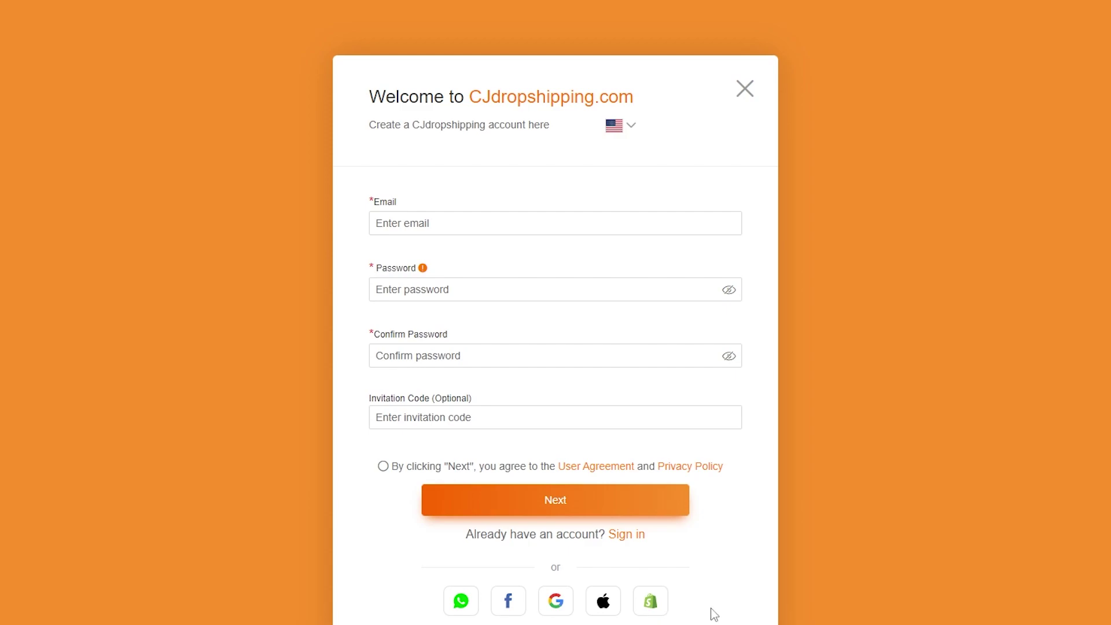
pyautogui.click(649, 603)
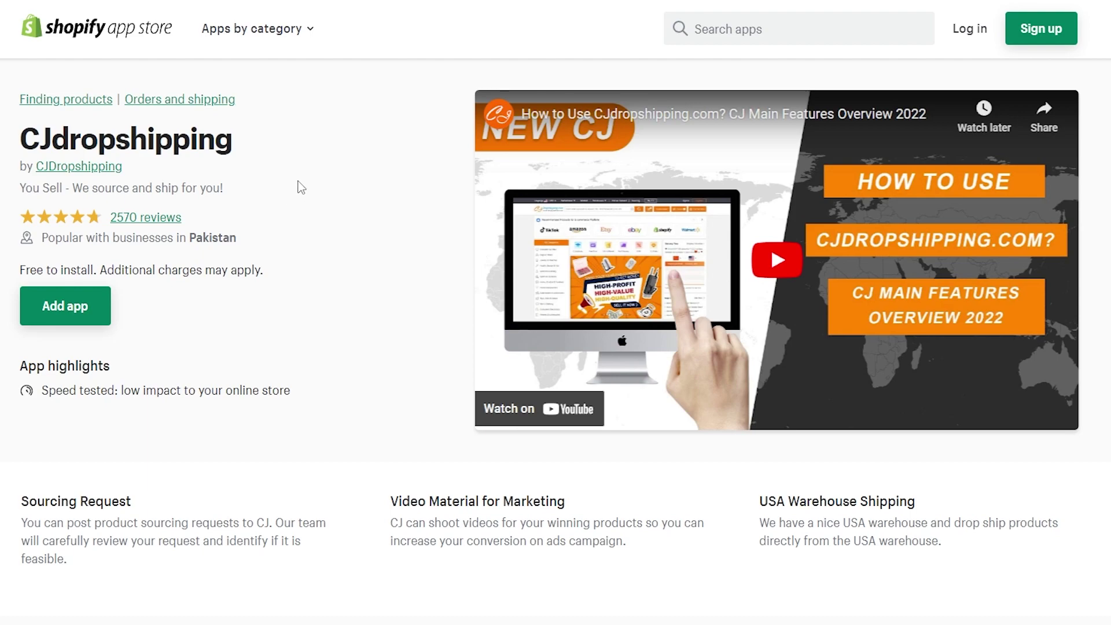
# Step: Add the CJDropshipping app using the store's Shopify account and install it
pyautogui.click(58, 316)
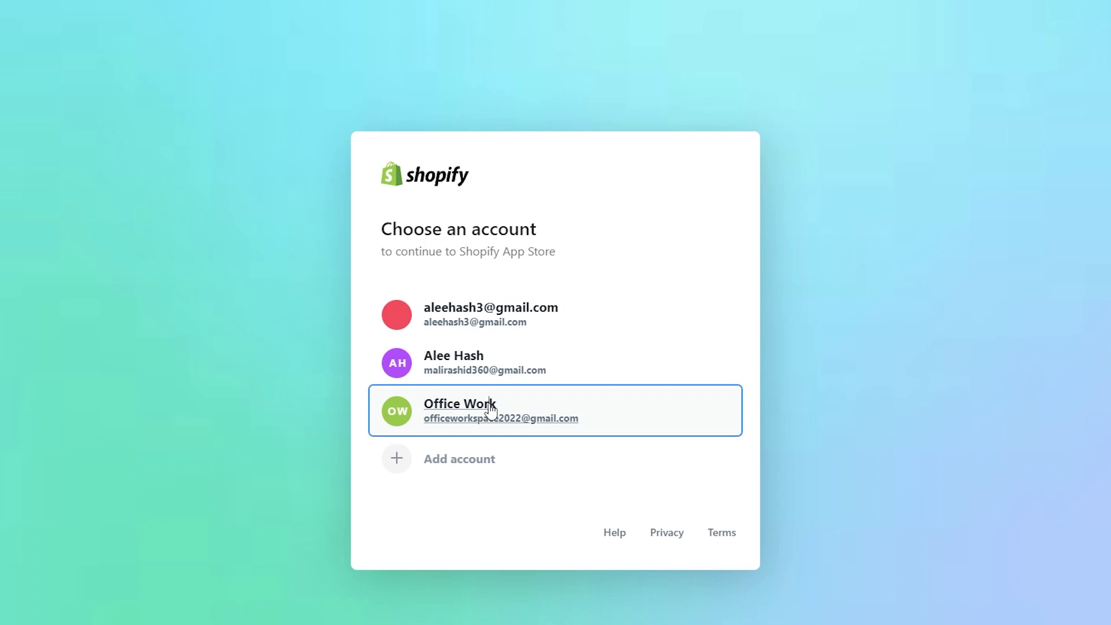
pyautogui.click(491, 409)
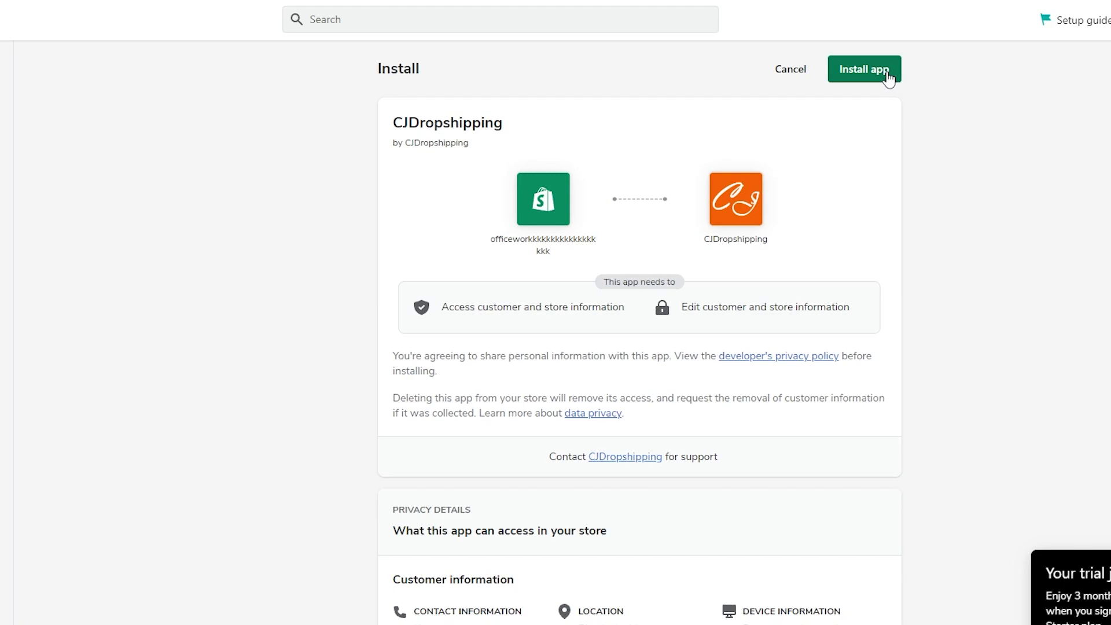
pyautogui.click(888, 76)
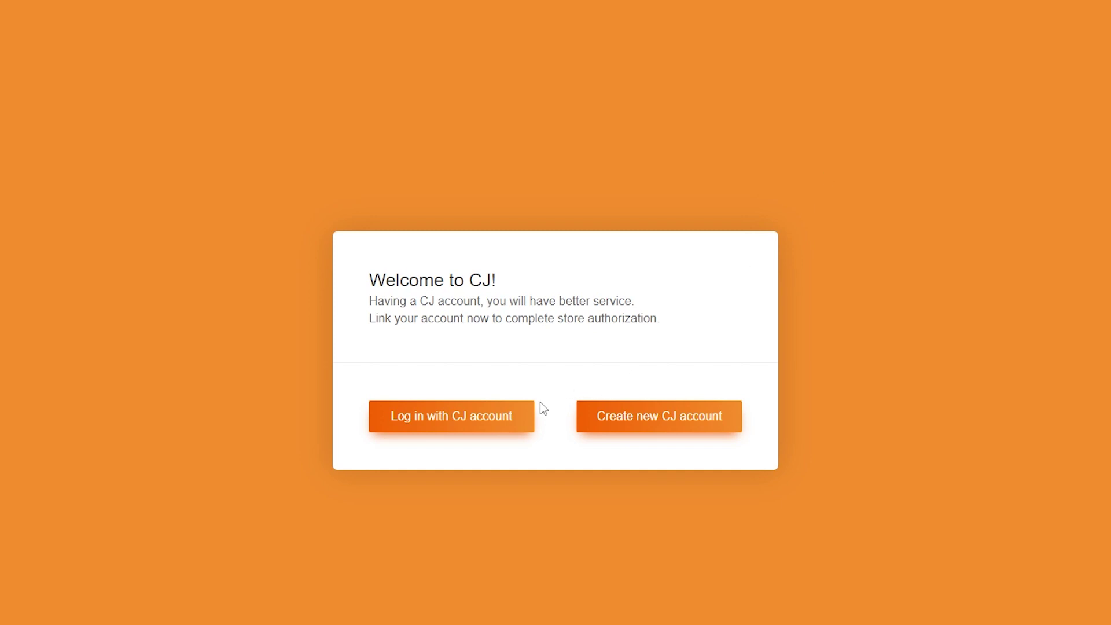
# Step: Create a new CJ account to link and authorize the Shopify store
pyautogui.click(714, 426)
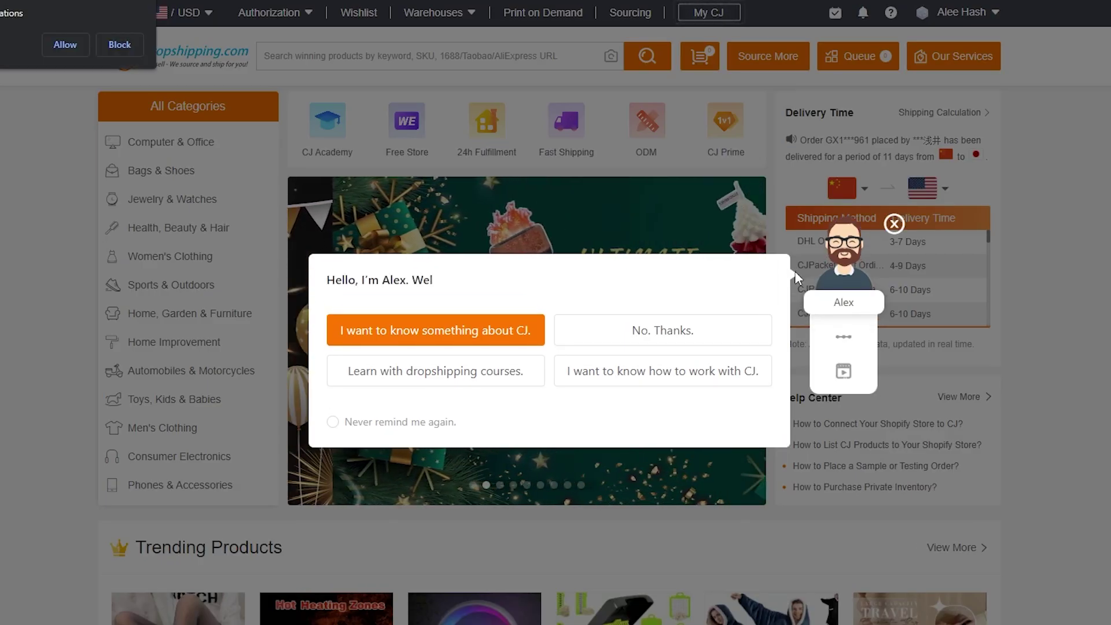
# Step: Dismiss the Alex chat greeting and browse the homepage product rows
pyautogui.click(894, 224)
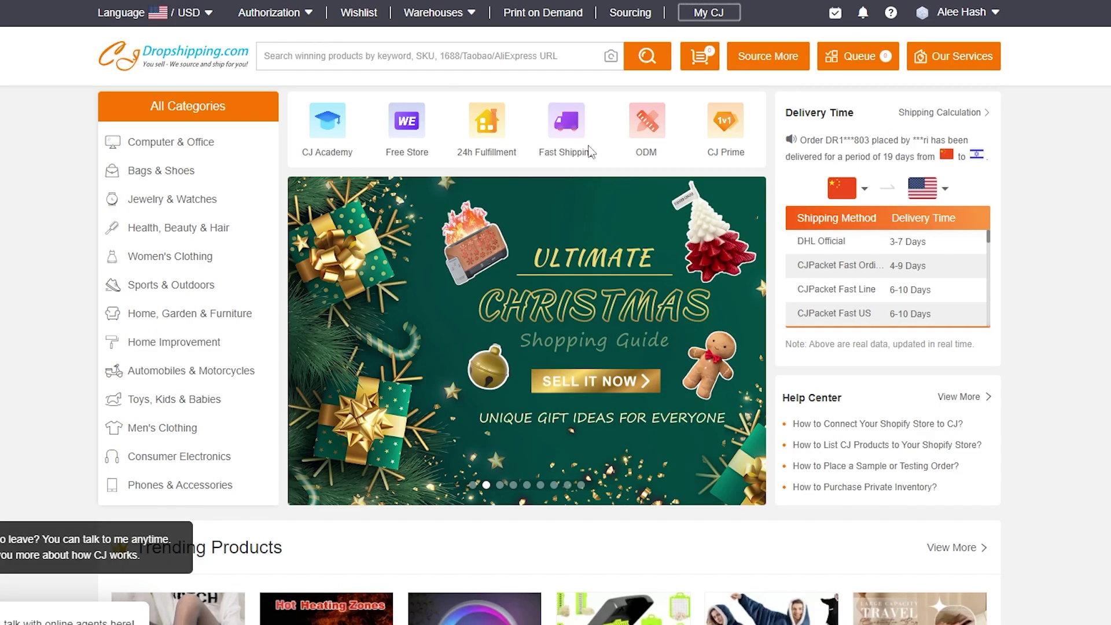
pyautogui.moveTo(963, 14)
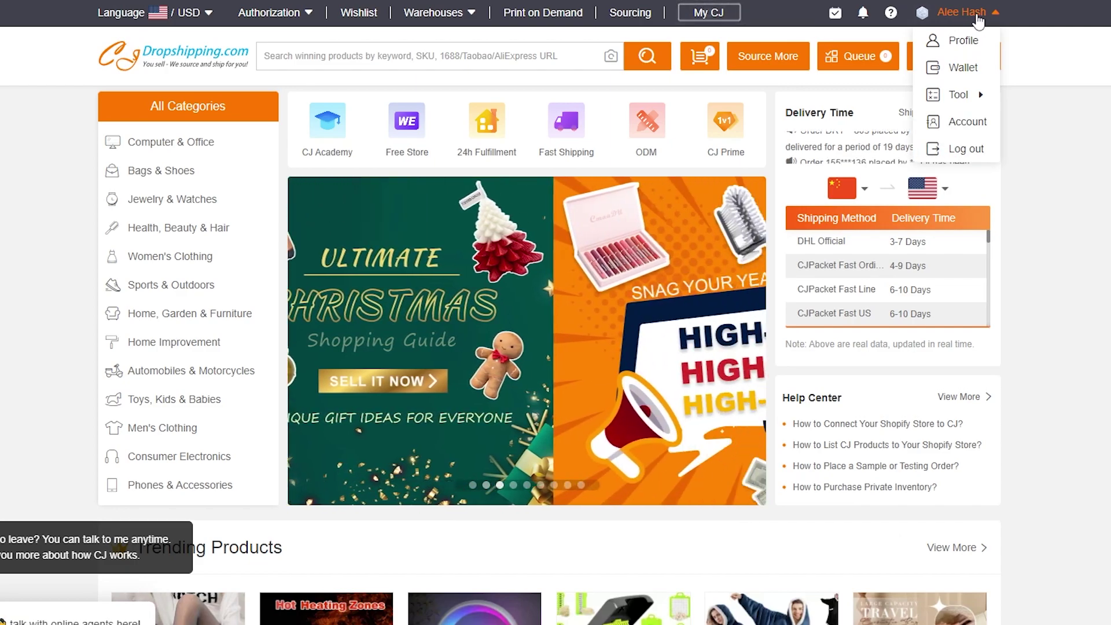
pyautogui.scroll(-9, 329, 265)
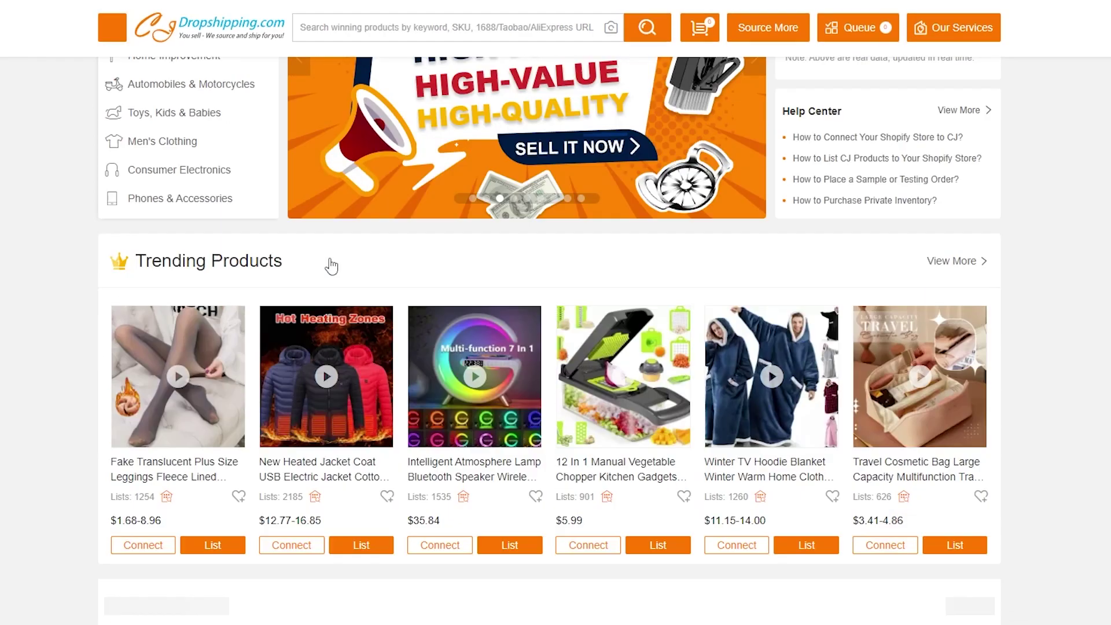
pyautogui.scroll(9, 550, 368)
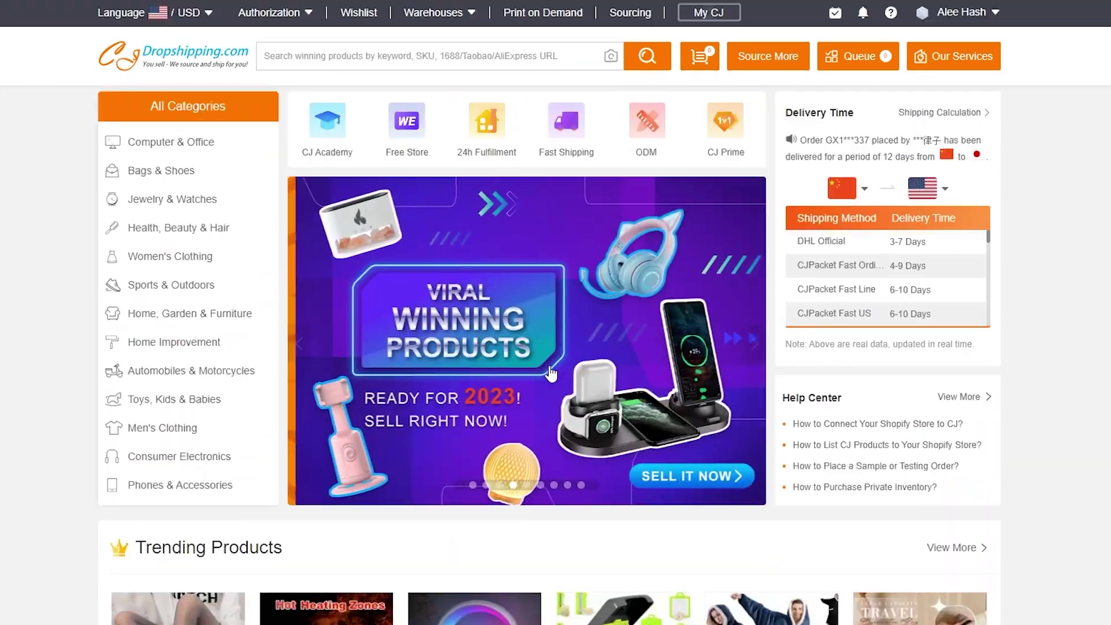
pyautogui.scroll(-9, 550, 373)
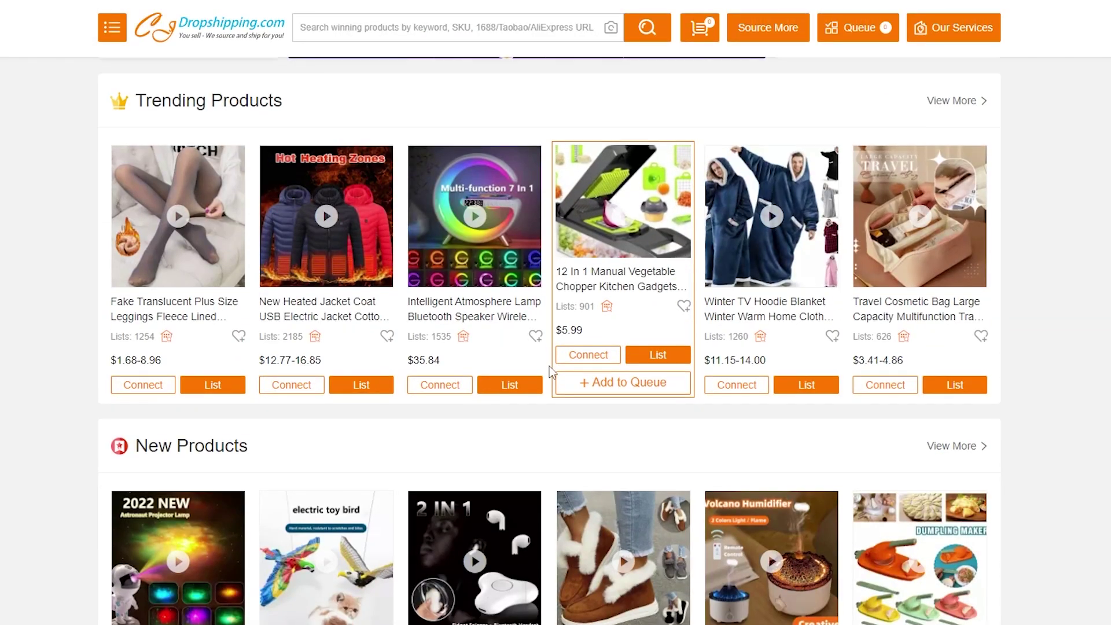
pyautogui.scroll(9, 550, 370)
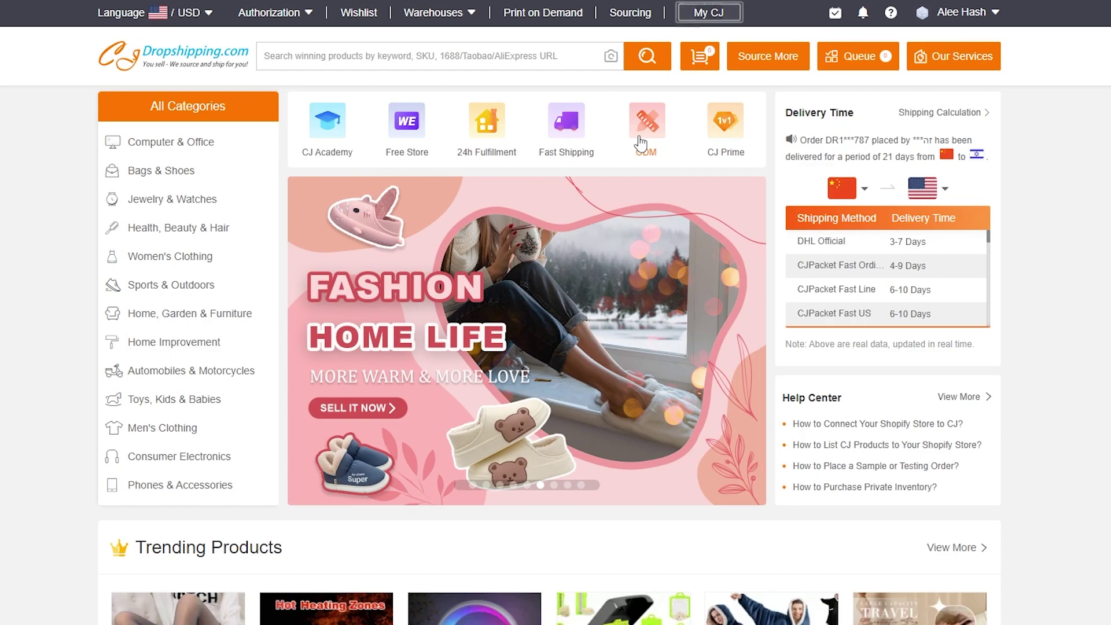
pyautogui.scroll(-5, 697, 136)
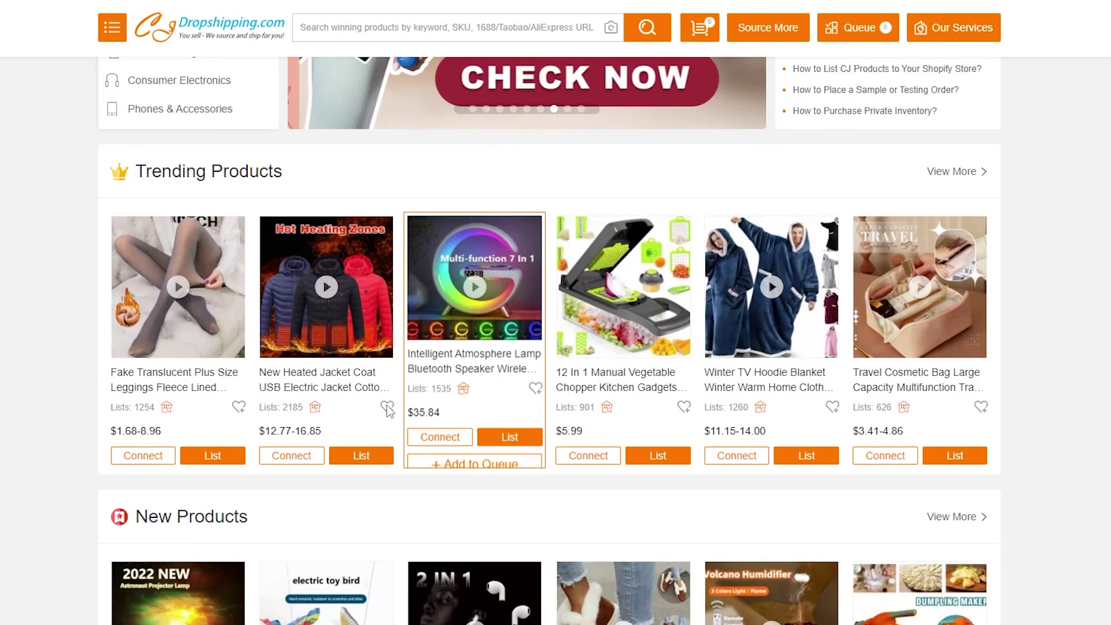
pyautogui.scroll(-6, 771, 400)
pyautogui.scroll(11, 920, 347)
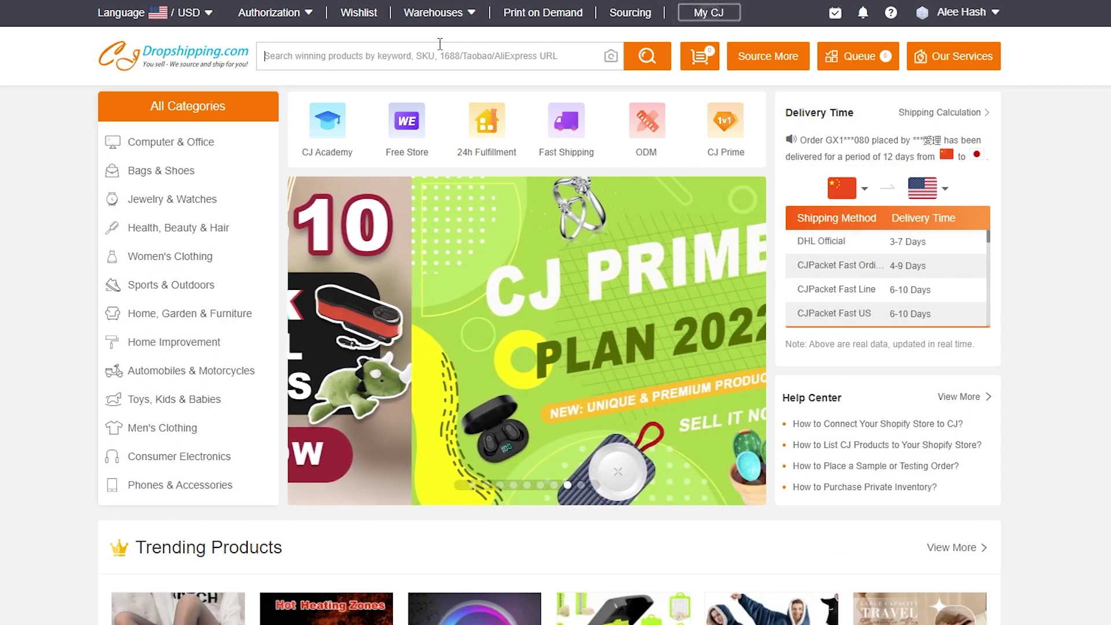
# Step: Search CJdropshipping for 'lamp' and look over the All Warehouses filter options
pyautogui.write('lamp')
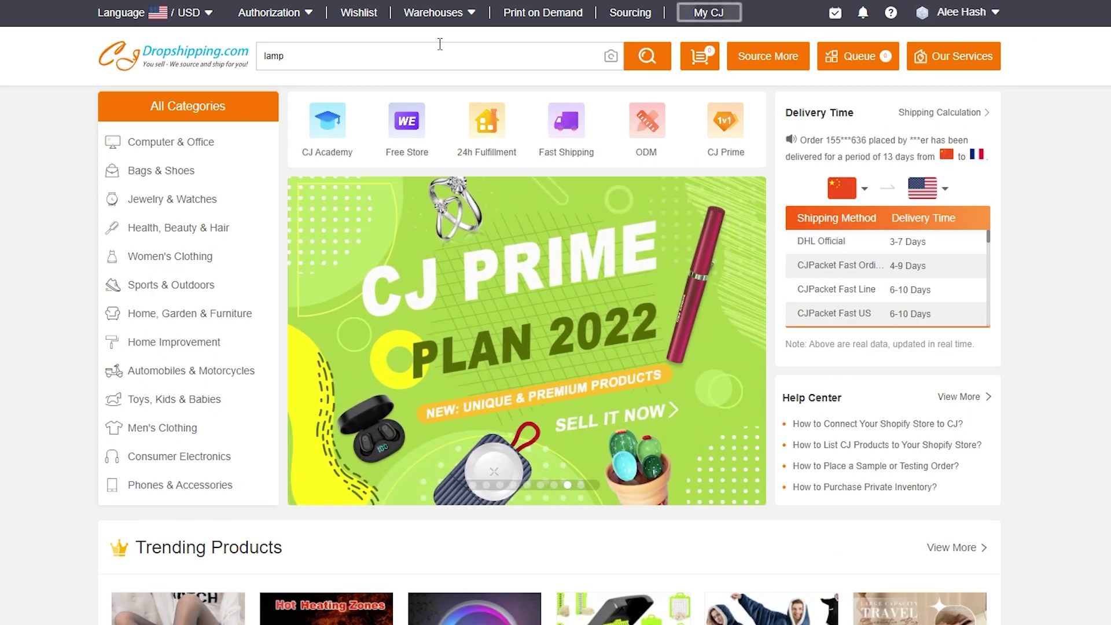
pyautogui.press('Return')
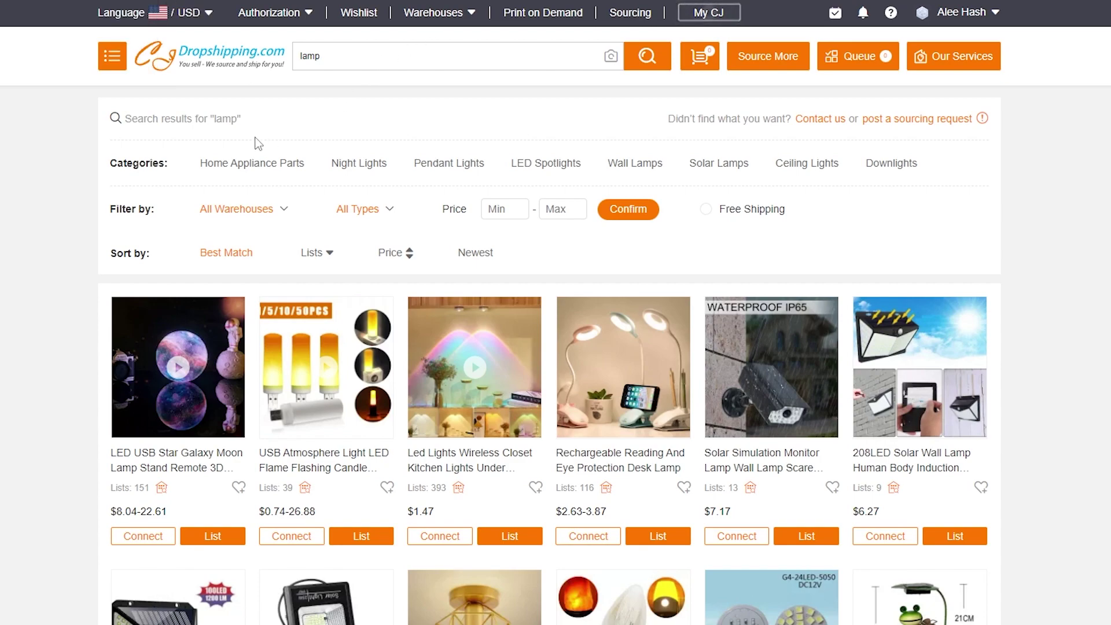
pyautogui.click(274, 215)
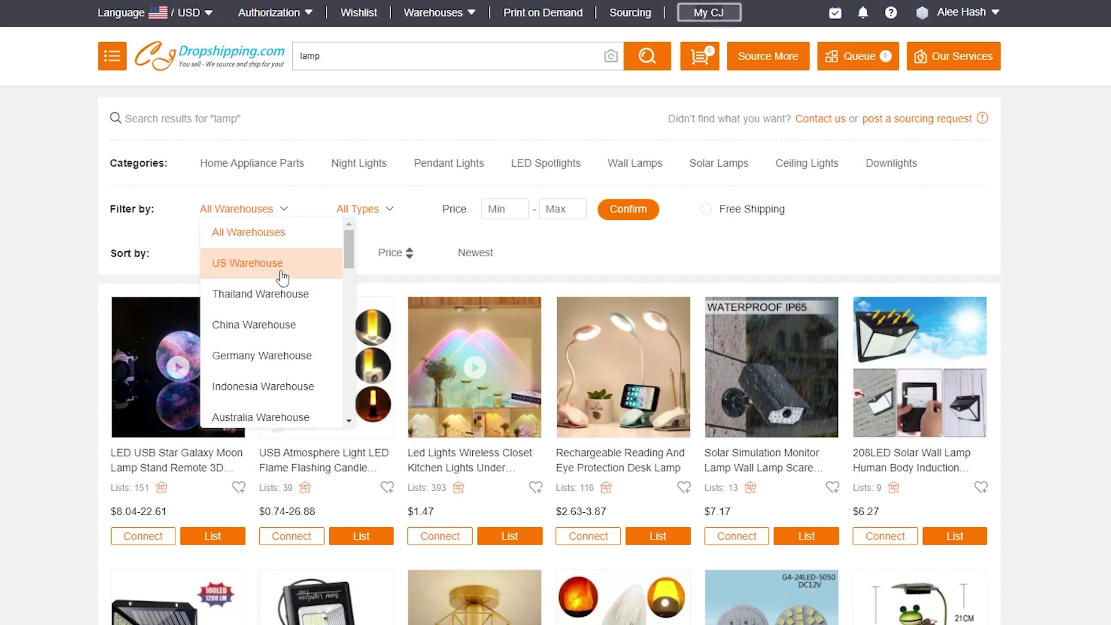
pyautogui.scroll(-3, 282, 278)
pyautogui.scroll(3, 283, 279)
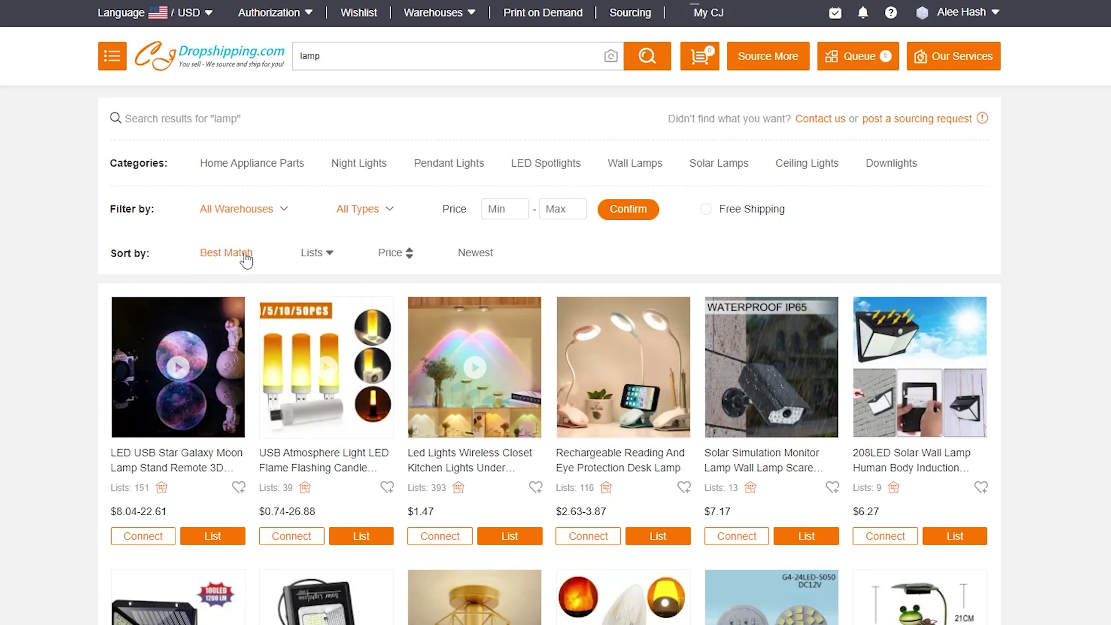
# Step: Filter the lamp results to Supplier Products and sort them by Lists
pyautogui.moveTo(368, 209)
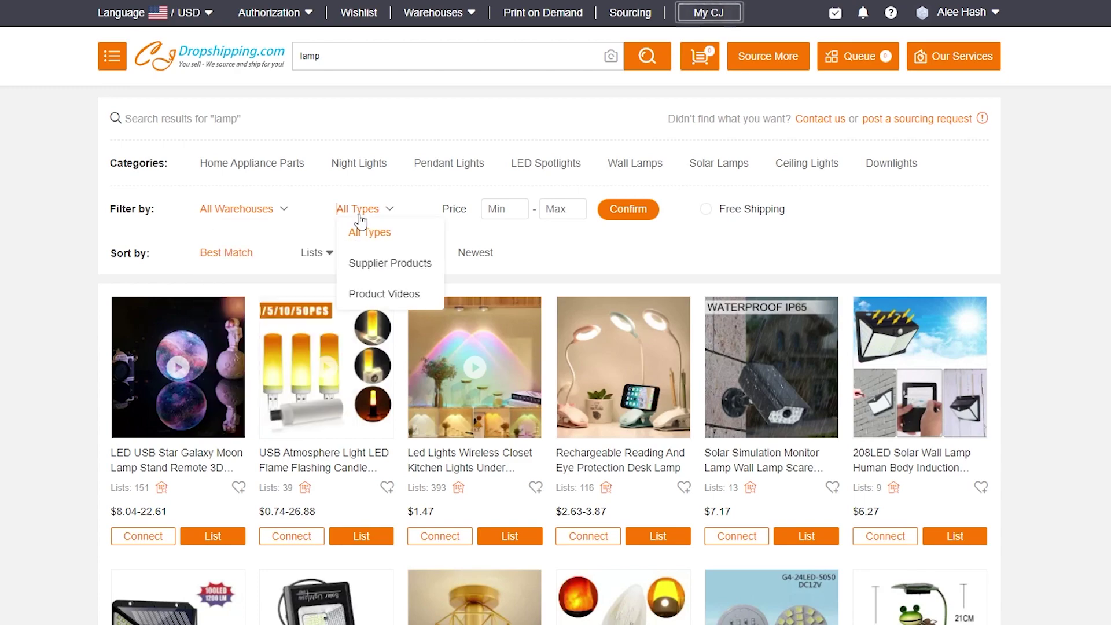
pyautogui.click(386, 265)
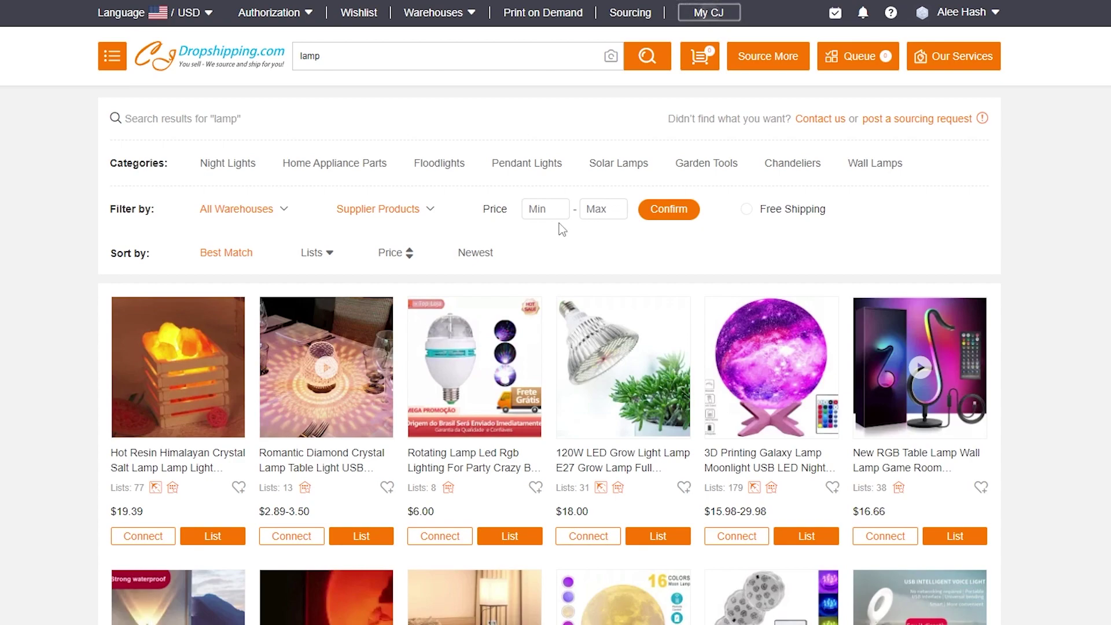
pyautogui.click(311, 253)
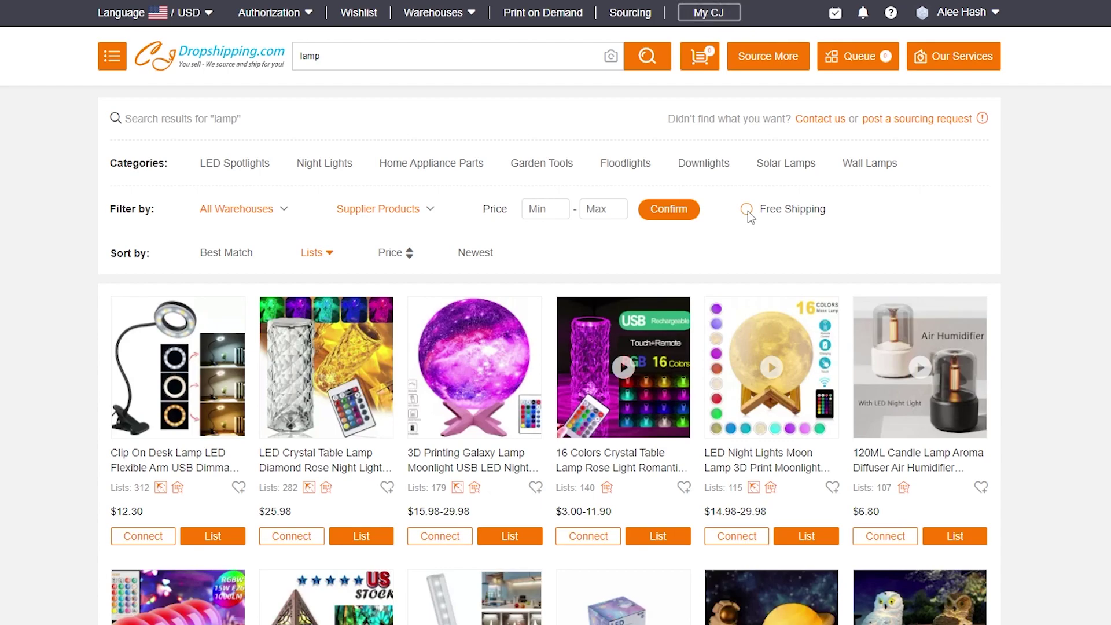
# Step: Open the 3D Printing Galaxy Lamp product page from the results
pyautogui.scroll(-4, 747, 211)
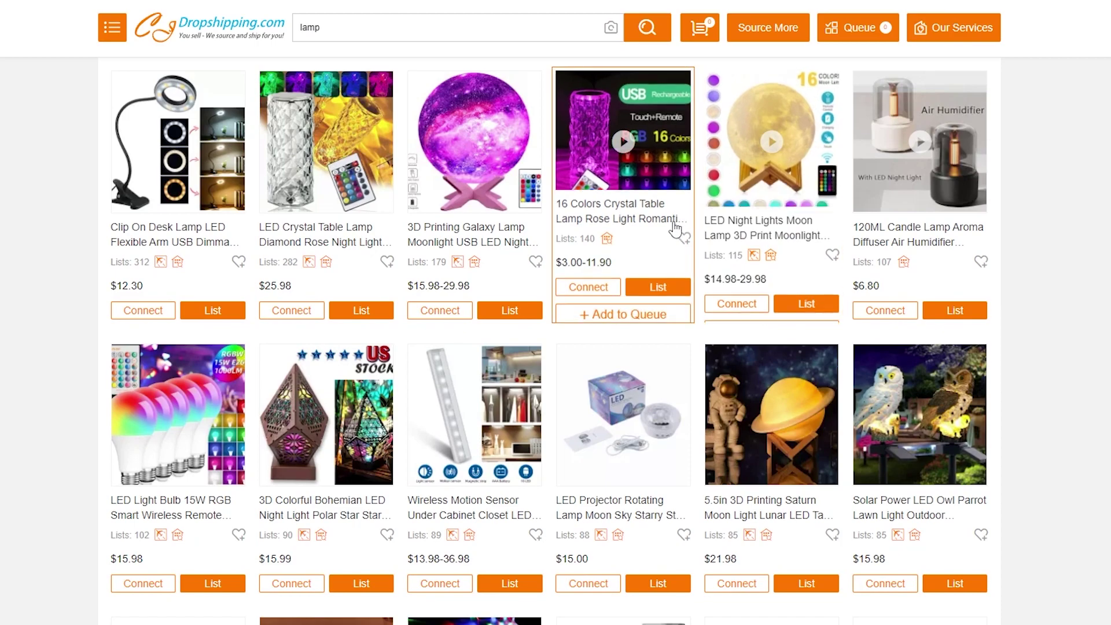
pyautogui.moveTo(457, 229)
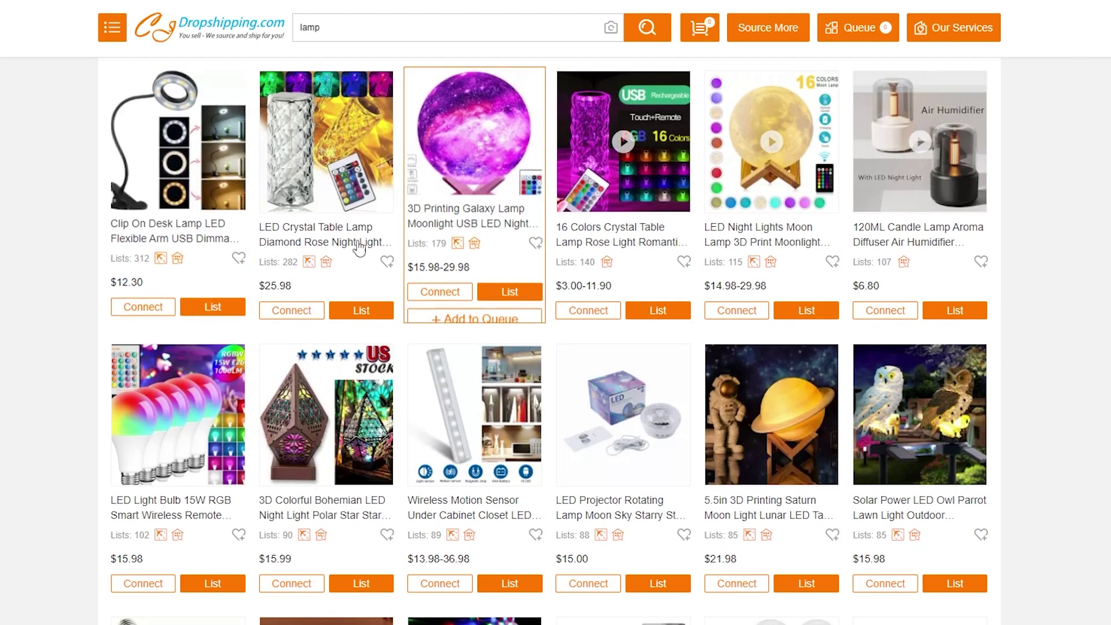
pyautogui.click(474, 214)
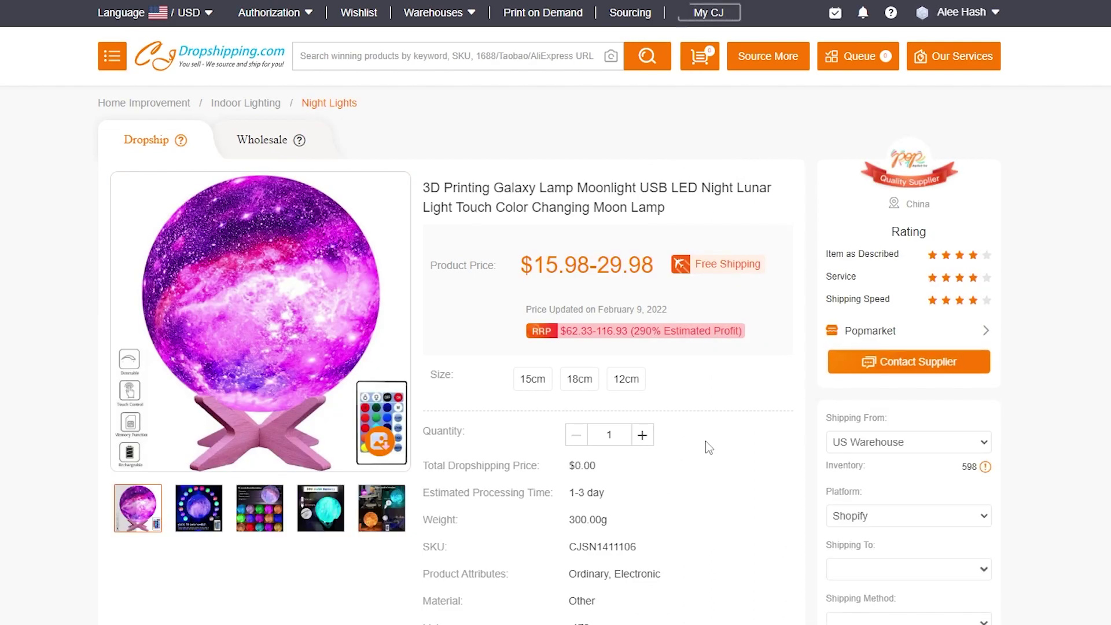
# Step: Review the galaxy lamp's price, sizes, inventory and description on its product page
pyautogui.scroll(-3, 707, 447)
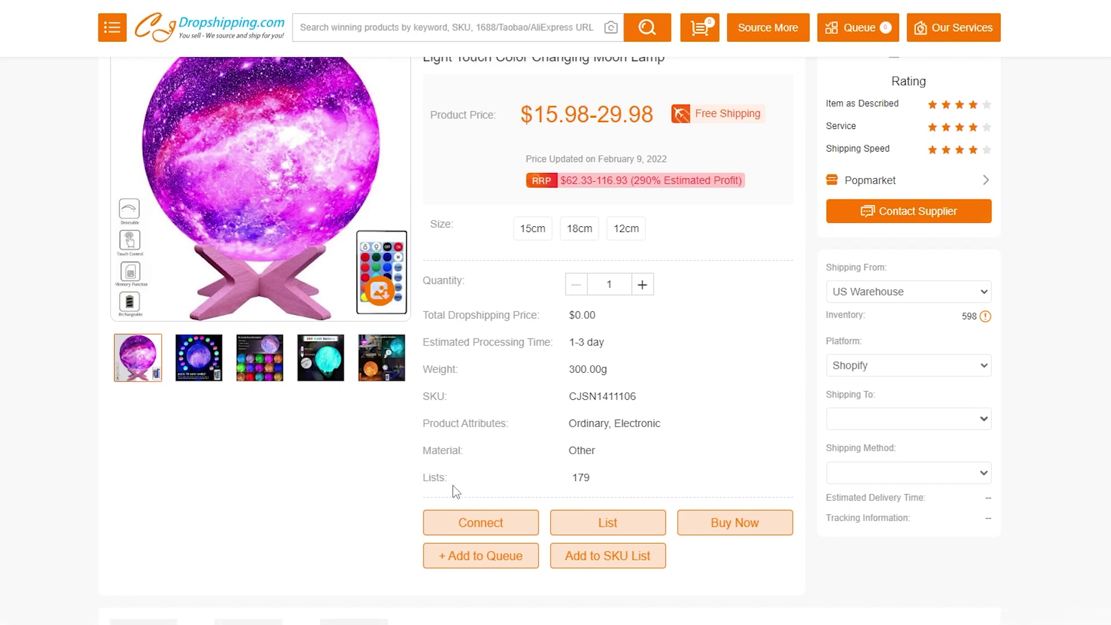
pyautogui.scroll(-2, 597, 443)
pyautogui.scroll(-4, 596, 442)
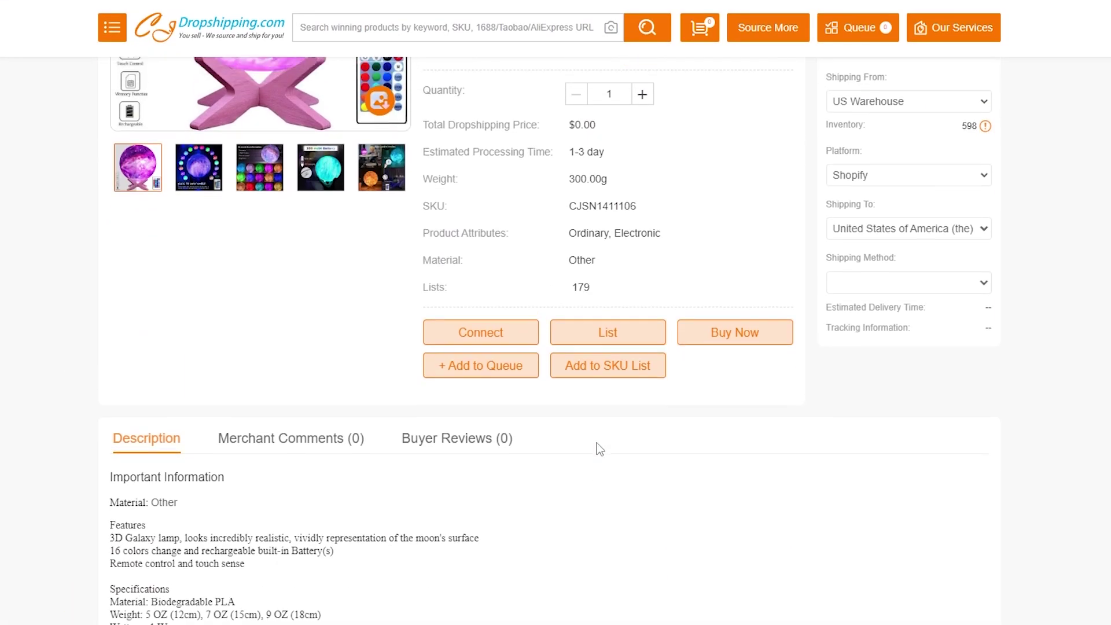
pyautogui.scroll(-3, 596, 443)
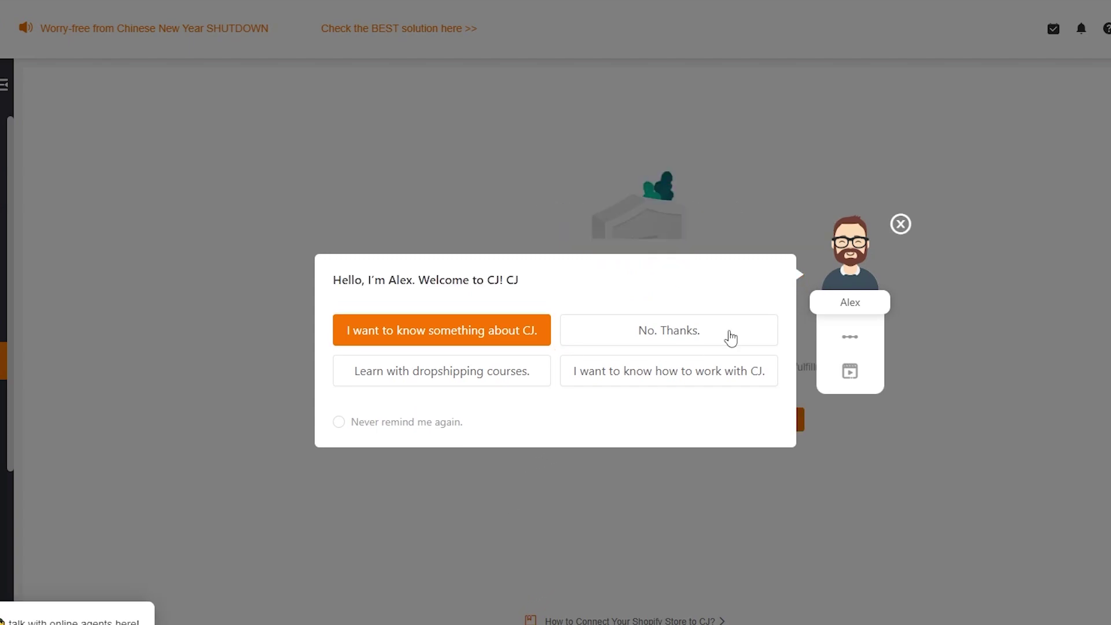
# Step: Close the Alex welcome popup and open the Shopify Authorization dialog via Add Store
pyautogui.click(900, 224)
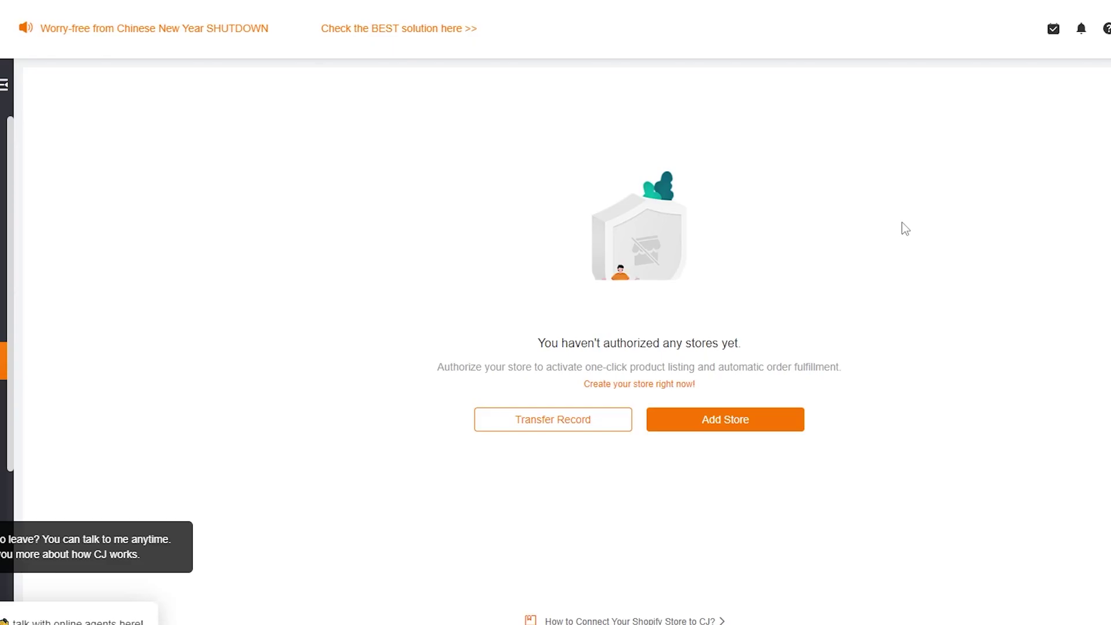
pyautogui.click(781, 419)
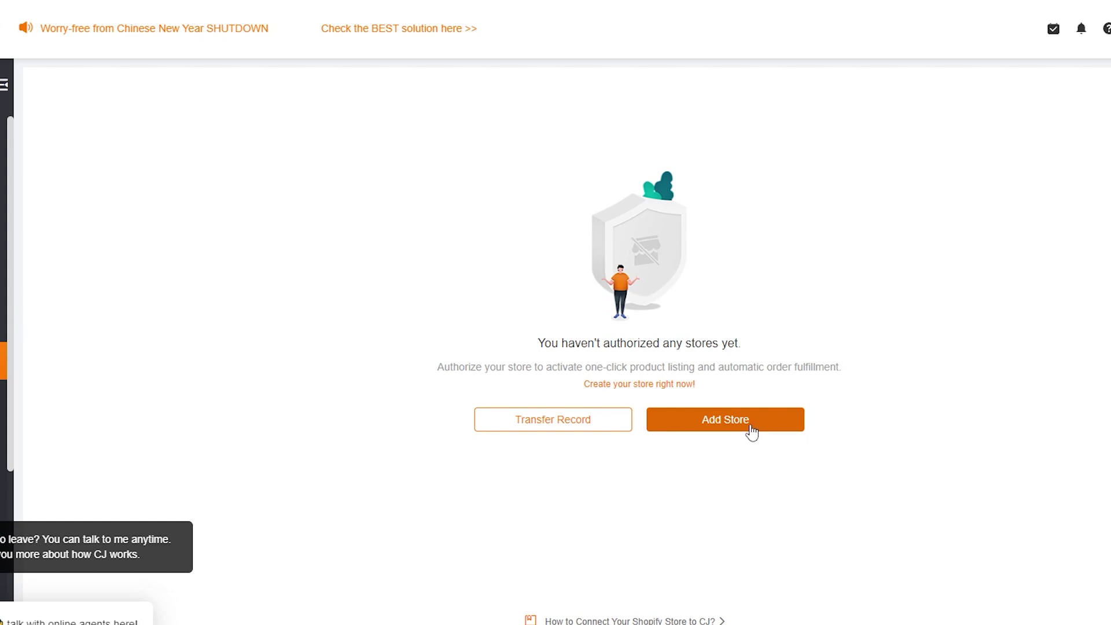
pyautogui.scroll(-4, 749, 425)
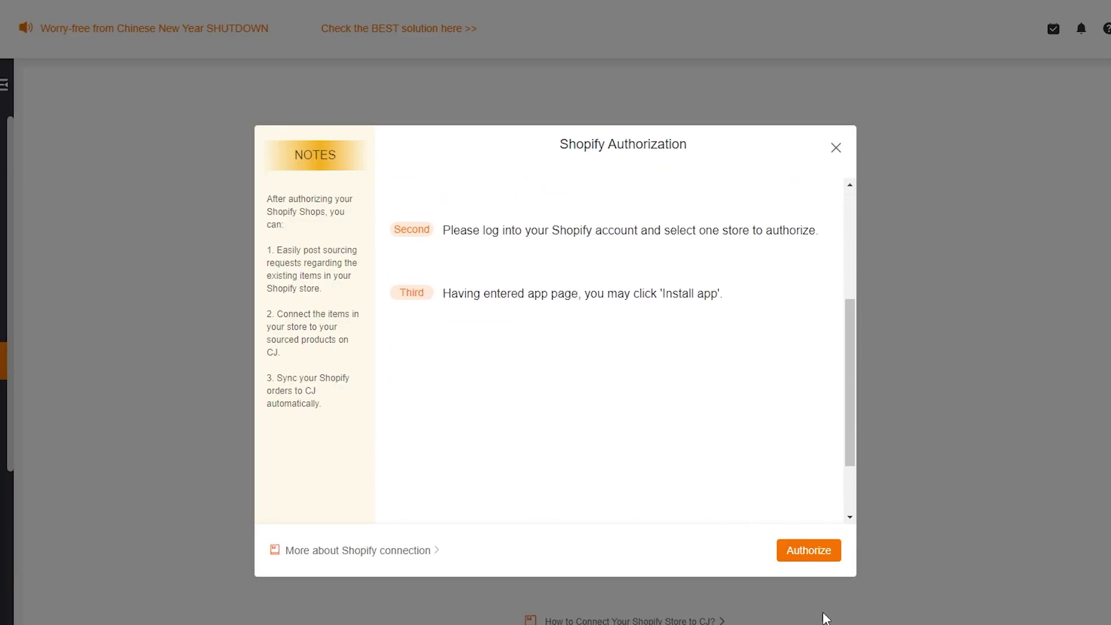
# Step: Authorize the Shopify connection, then open CJDropshipping in Shopify and authorize the CJ account
pyautogui.click(816, 555)
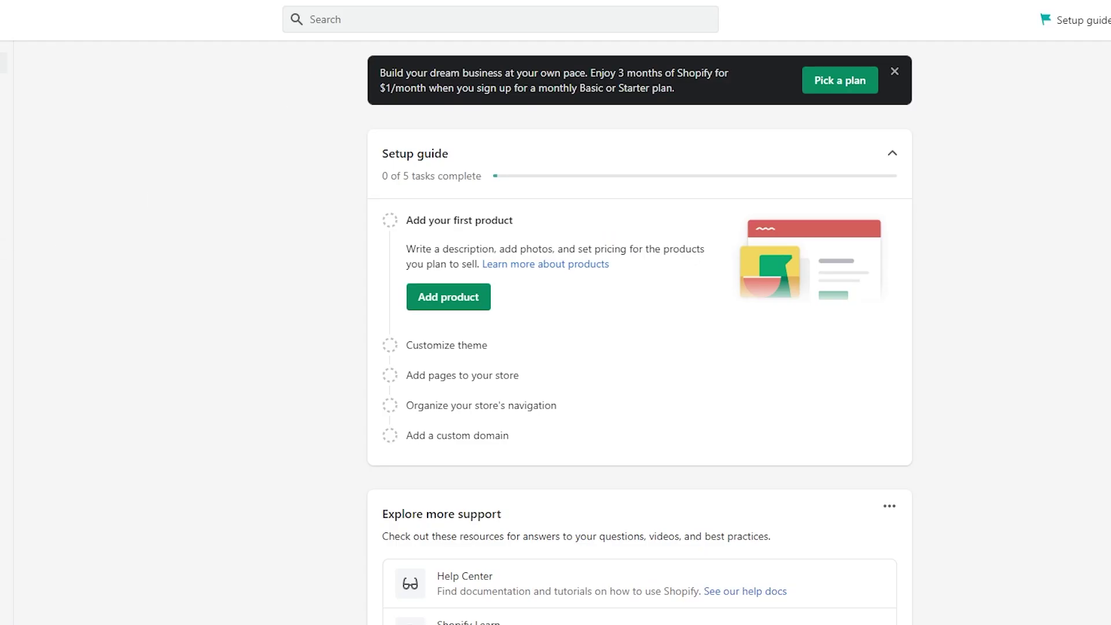
pyautogui.click(20, 283)
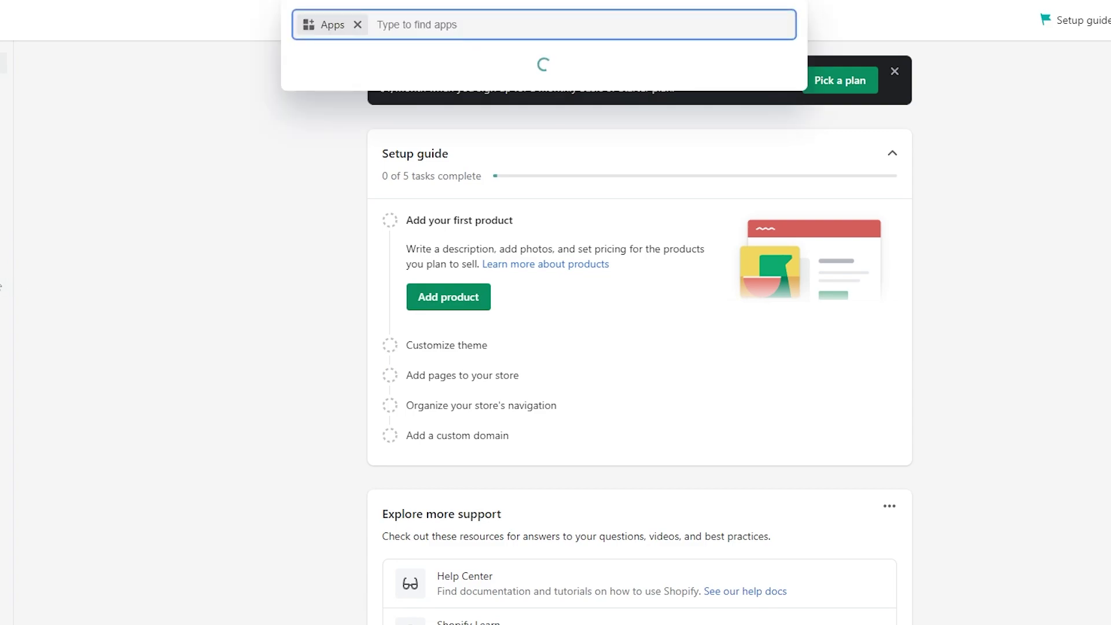
pyautogui.click(392, 78)
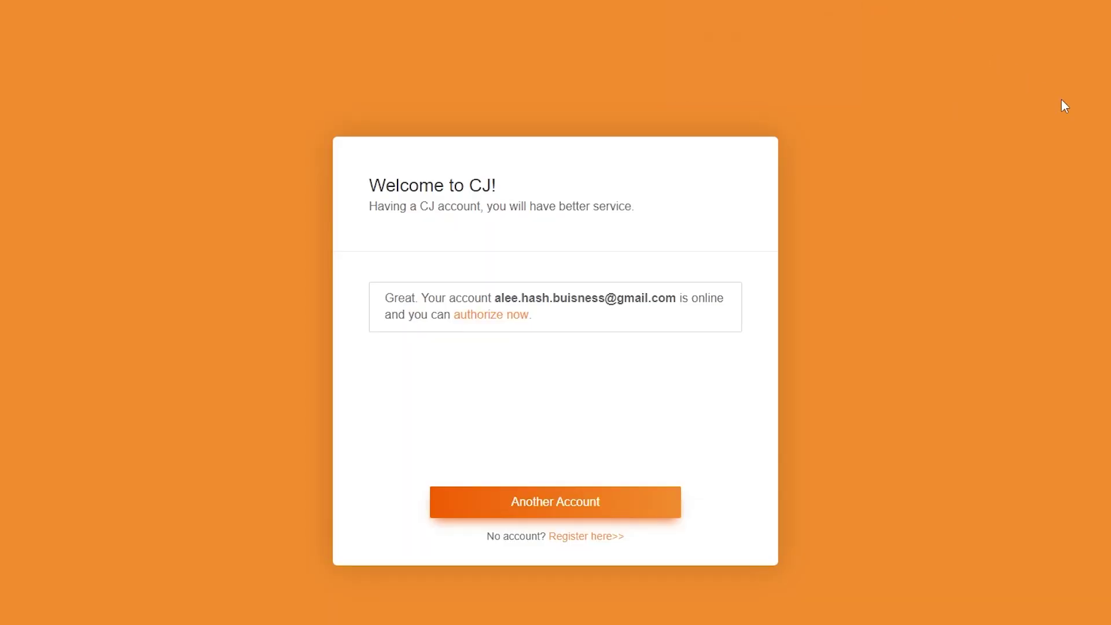
pyautogui.click(491, 317)
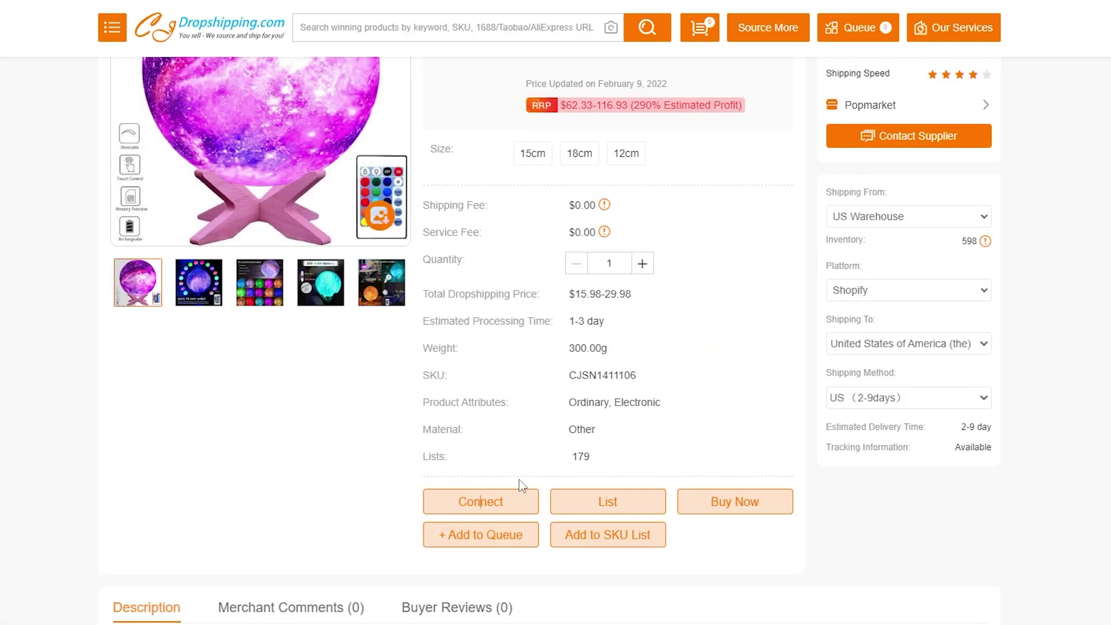
# Step: Open the galaxy lamp's listing form and keep China Warehouse as the ship-from location
pyautogui.click(631, 508)
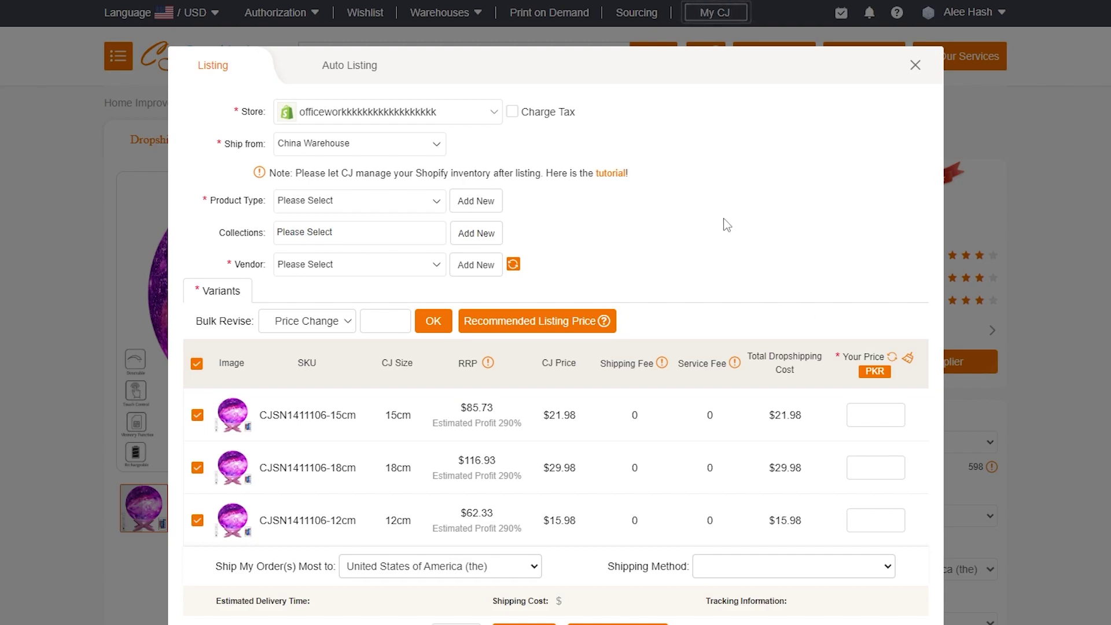
pyautogui.click(433, 148)
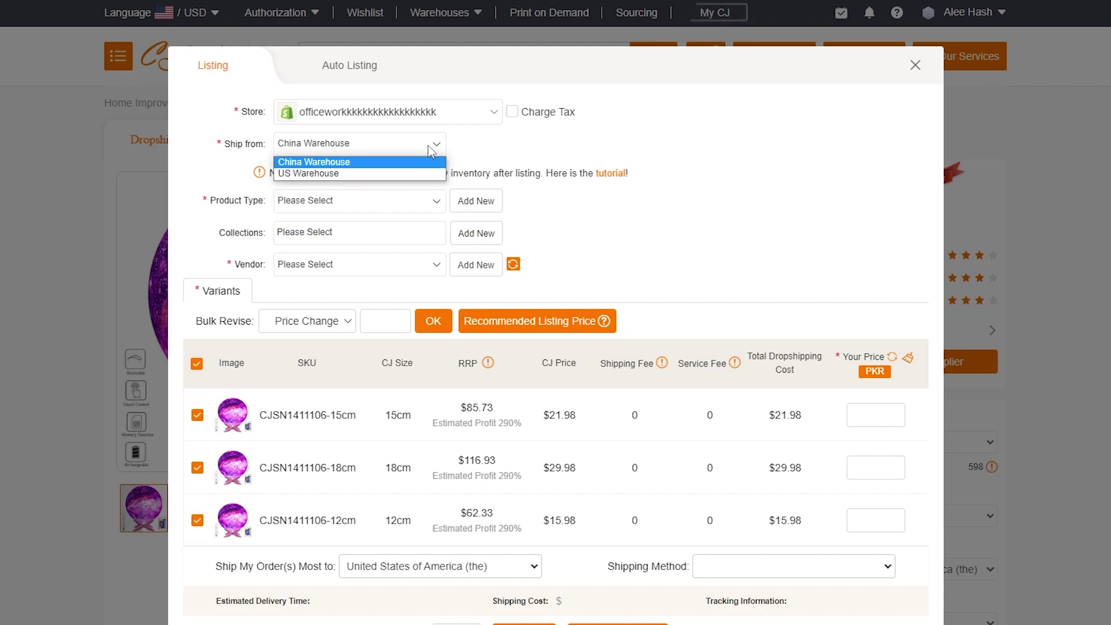
pyautogui.click(431, 150)
pyautogui.click(382, 203)
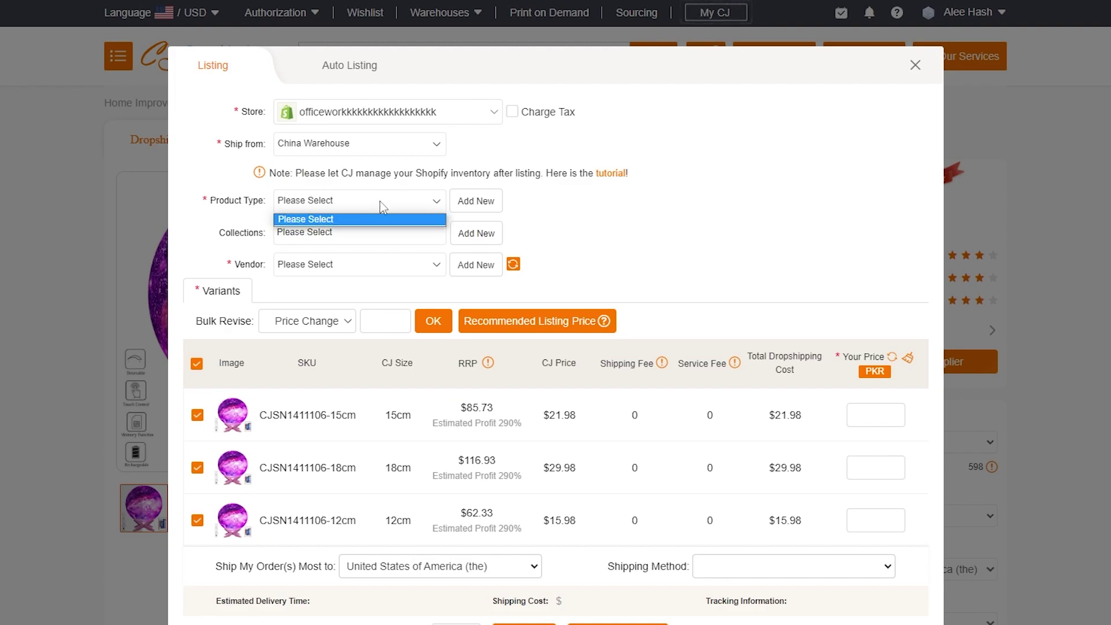
pyautogui.click(381, 204)
pyautogui.click(413, 233)
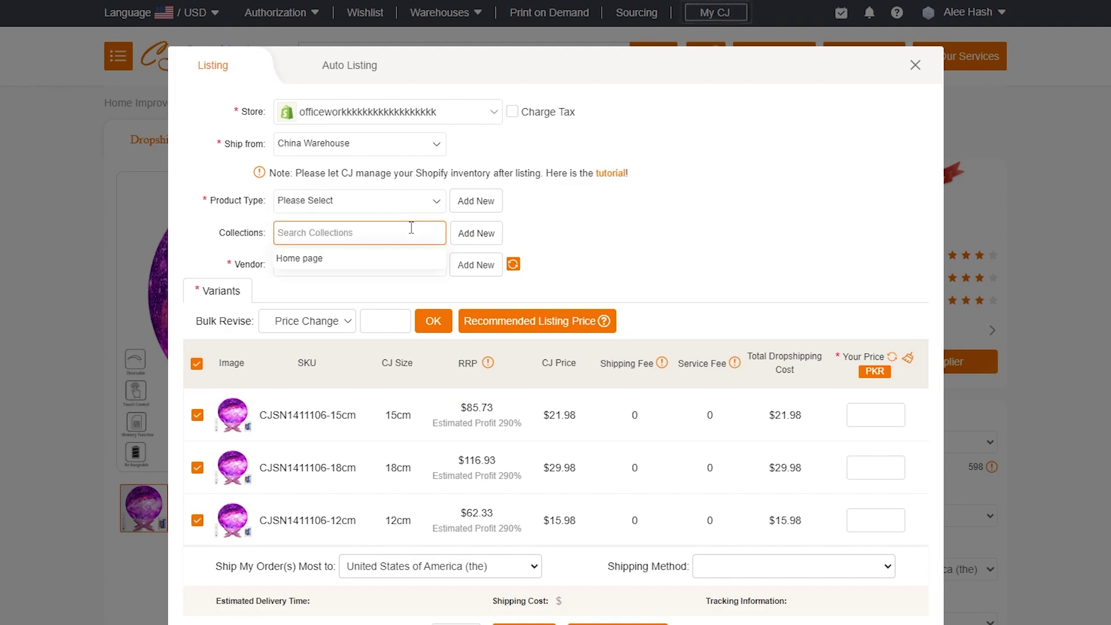
pyautogui.click(252, 237)
pyautogui.click(317, 265)
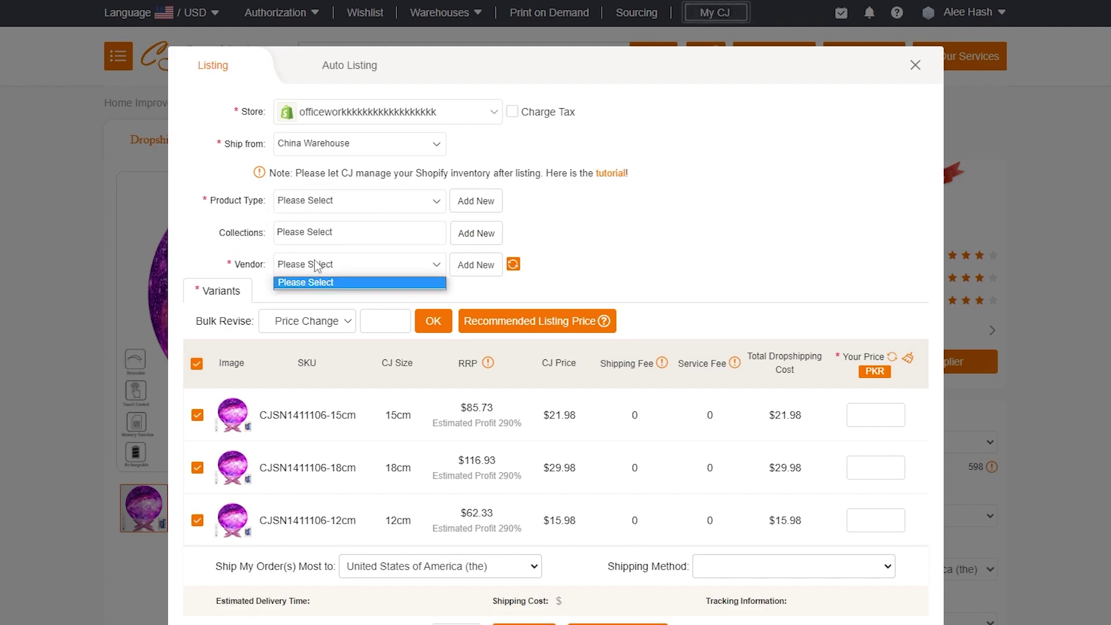
pyautogui.click(316, 265)
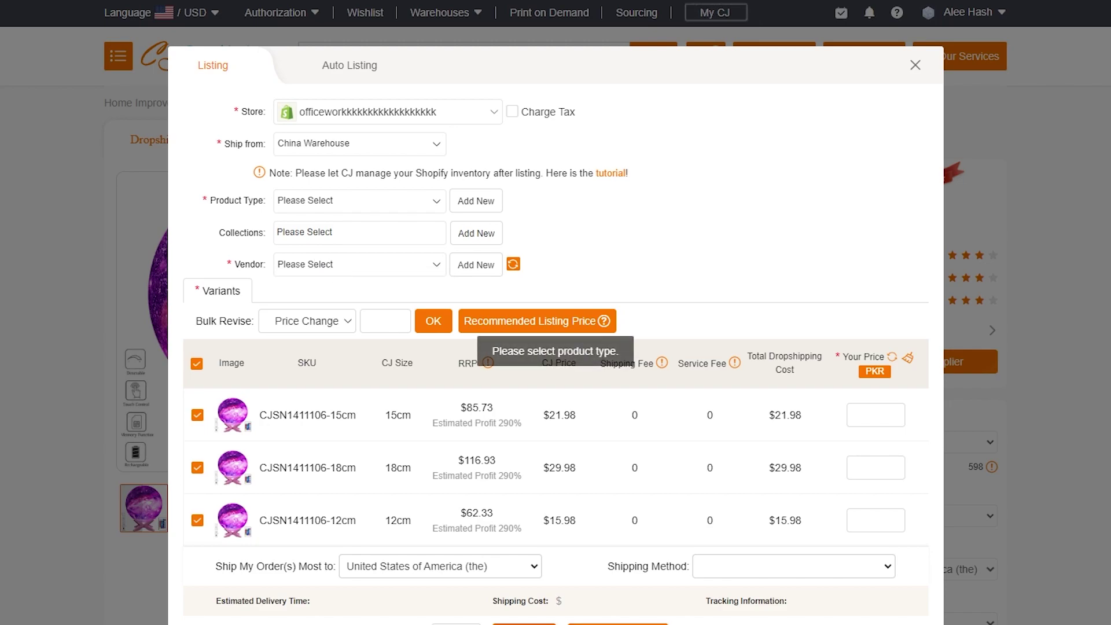
# Step: Add the new product type Night Lamp and place the product in the Home page collection
pyautogui.click(343, 202)
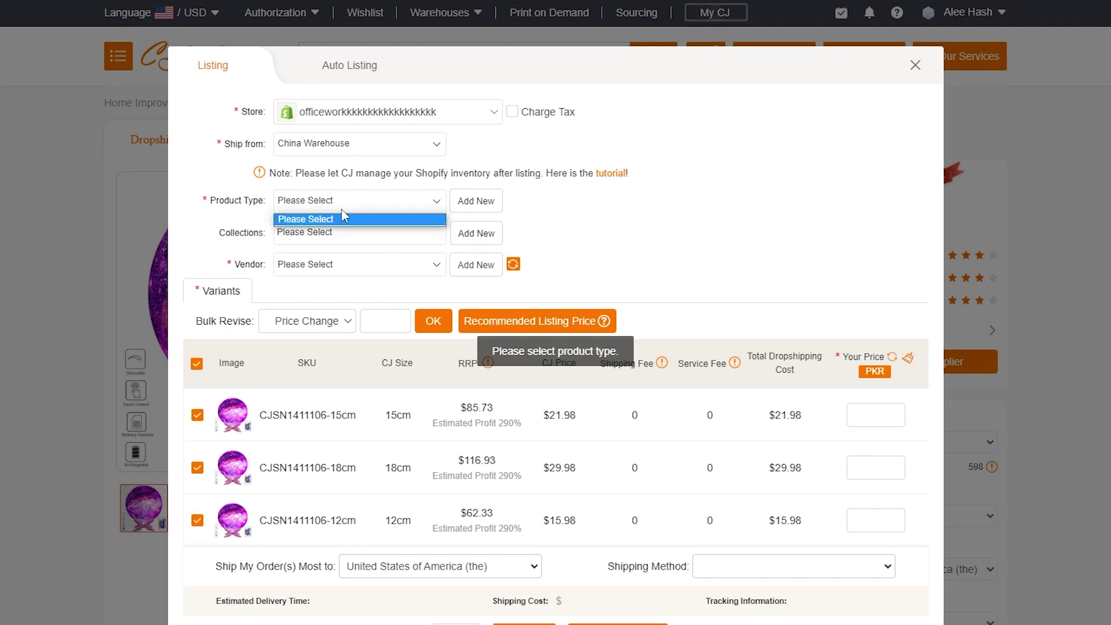
pyautogui.click(402, 219)
pyautogui.click(498, 199)
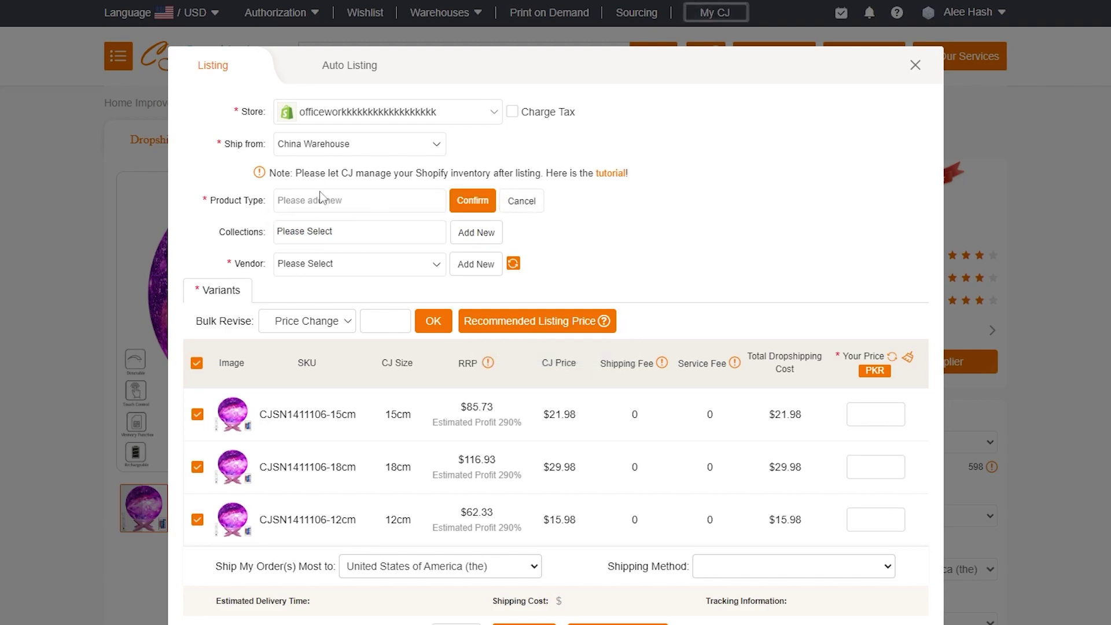
pyautogui.click(341, 199)
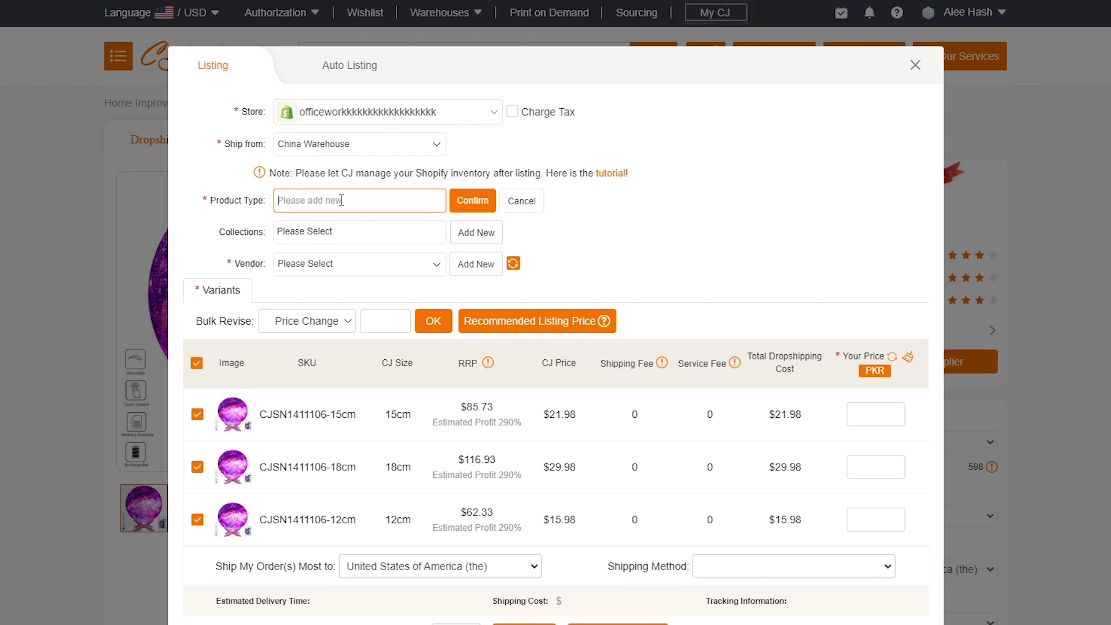
pyautogui.write('Night Lamp')
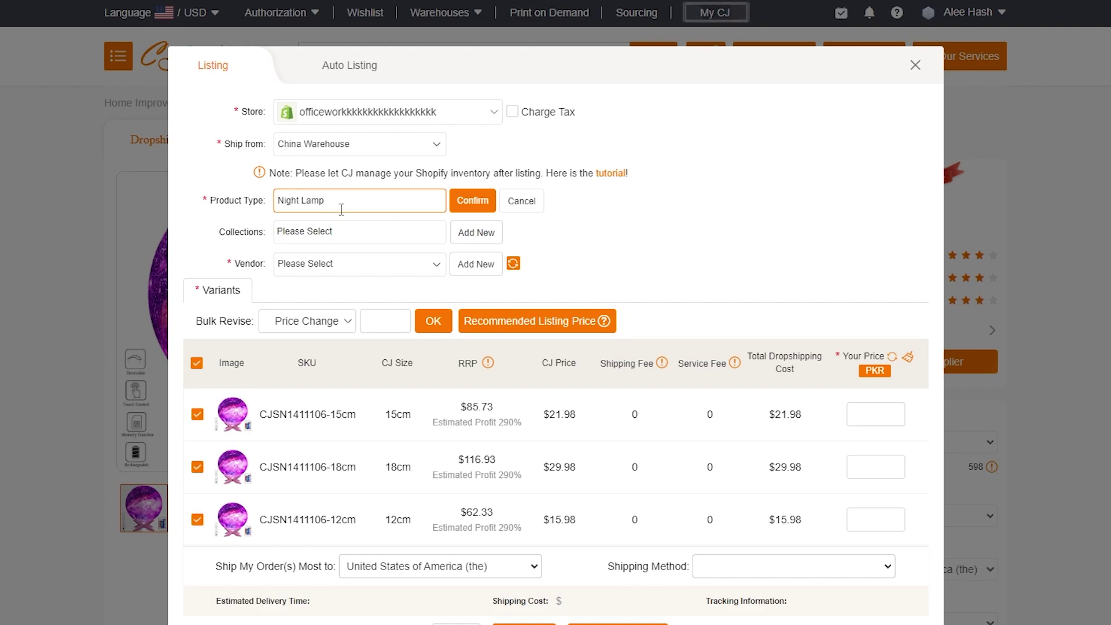
pyautogui.click(338, 232)
pyautogui.click(331, 259)
# Step: Add Wen Media as a new vendor for the lamp
pyautogui.click(326, 263)
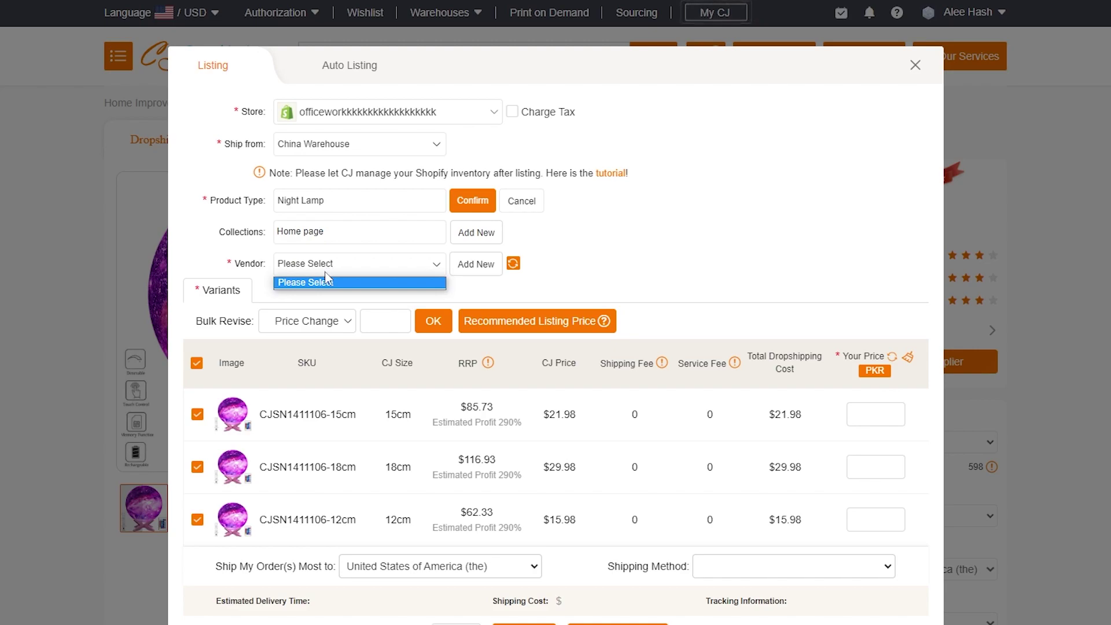
pyautogui.click(475, 264)
pyautogui.click(369, 265)
pyautogui.write('Wen E')
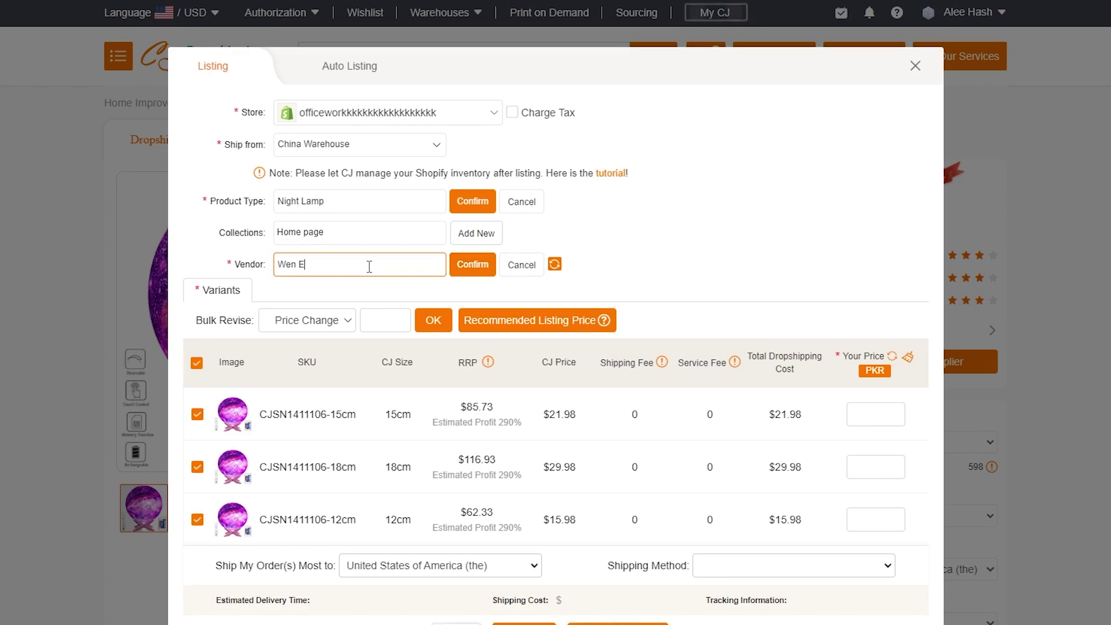
pyautogui.press('BackSpace')
pyautogui.write('Media')
pyautogui.click(511, 599)
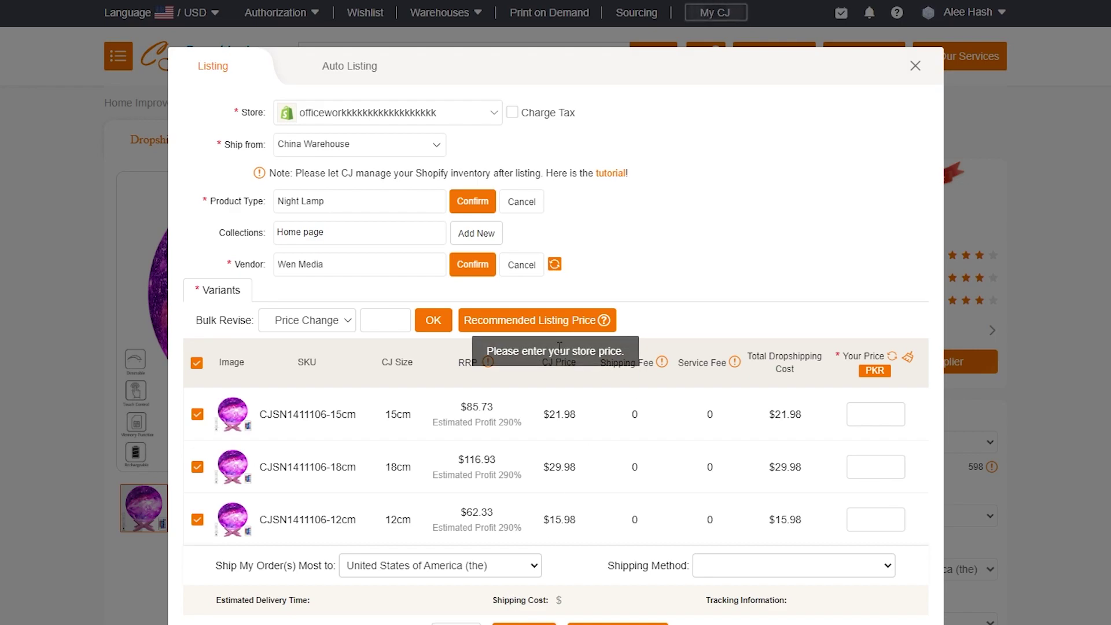
pyautogui.click(883, 421)
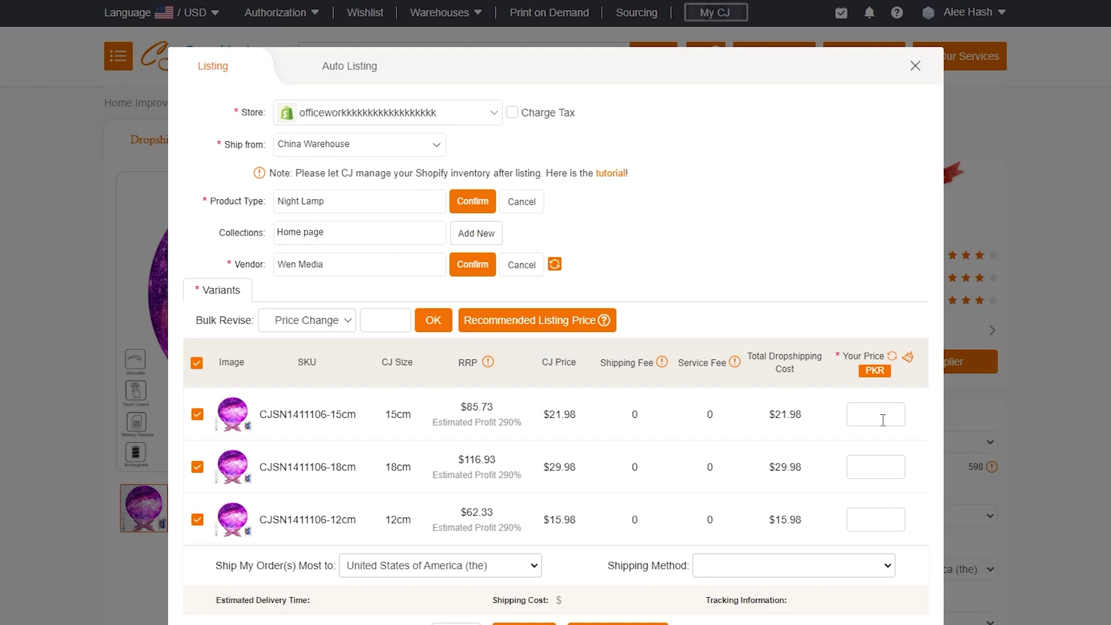
# Step: Price the first variant at 5000, paste that price into the other two variants, then view the listed product
pyautogui.write('5000')
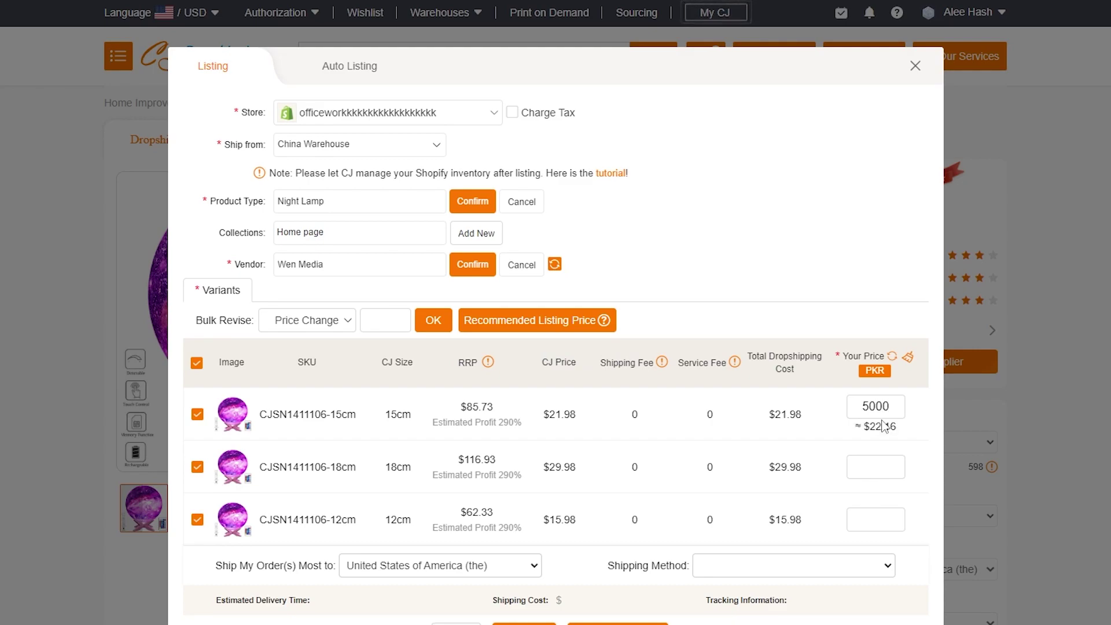
pyautogui.hotkey('ctrl', 'a')
pyautogui.hotkey('ctrl', 'c')
pyautogui.click(882, 454)
pyautogui.hotkey('ctrl', 'v')
pyautogui.click(879, 514)
pyautogui.hotkey('ctrl', 'v')
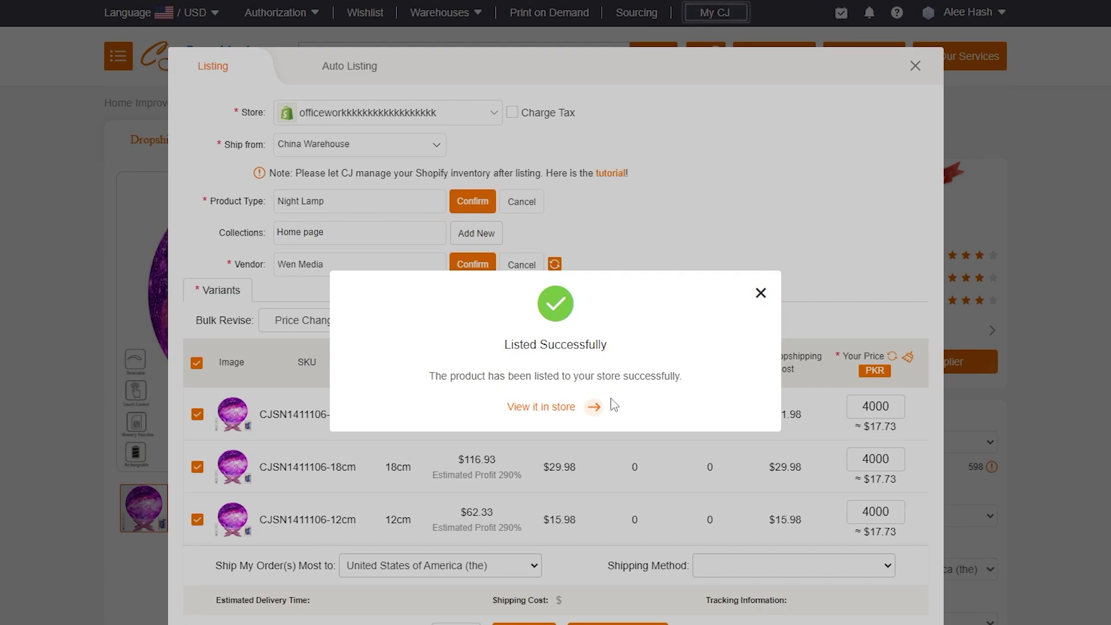
pyautogui.click(548, 406)
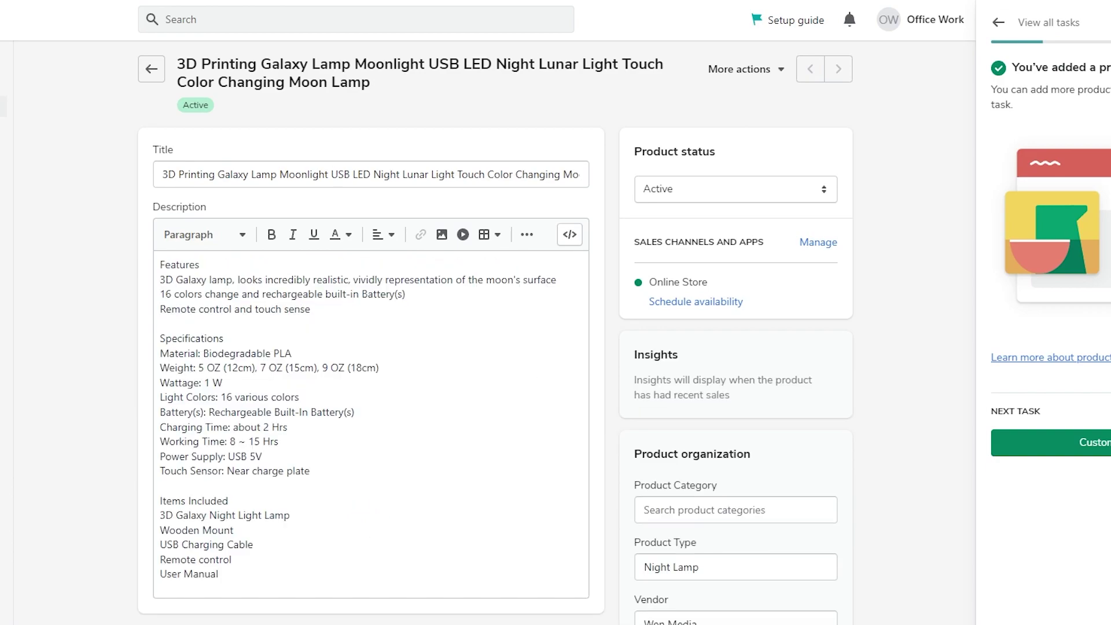
# Step: Look over the galaxy lamp's Shopify product page, then go back to the Products list
pyautogui.scroll(-4, 415, 317)
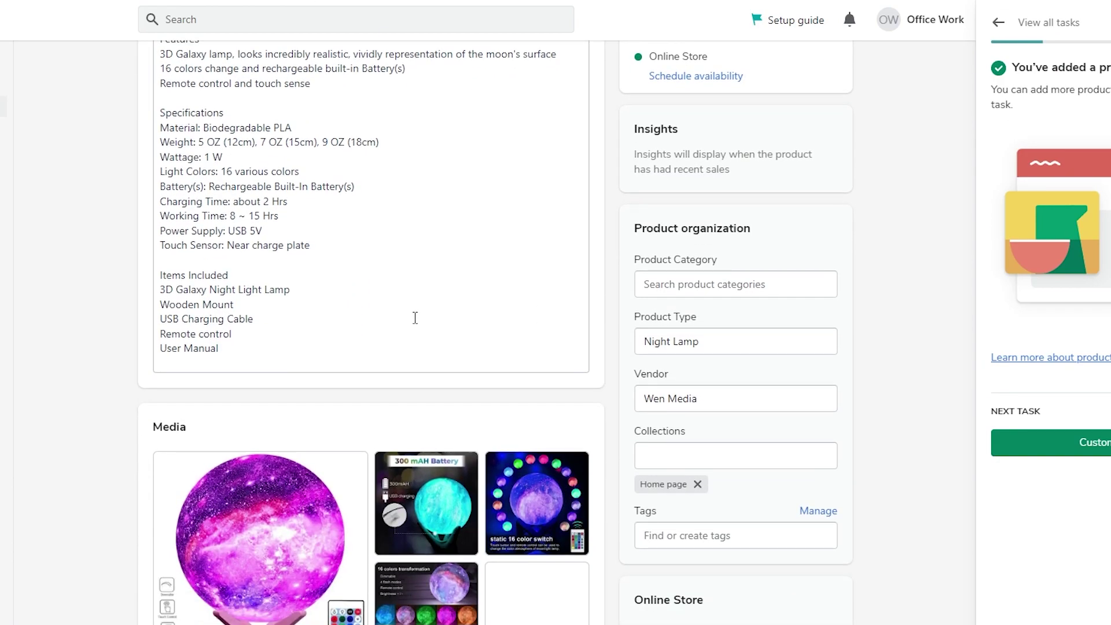
pyautogui.scroll(-9, 814, 333)
pyautogui.scroll(-6, 370, 309)
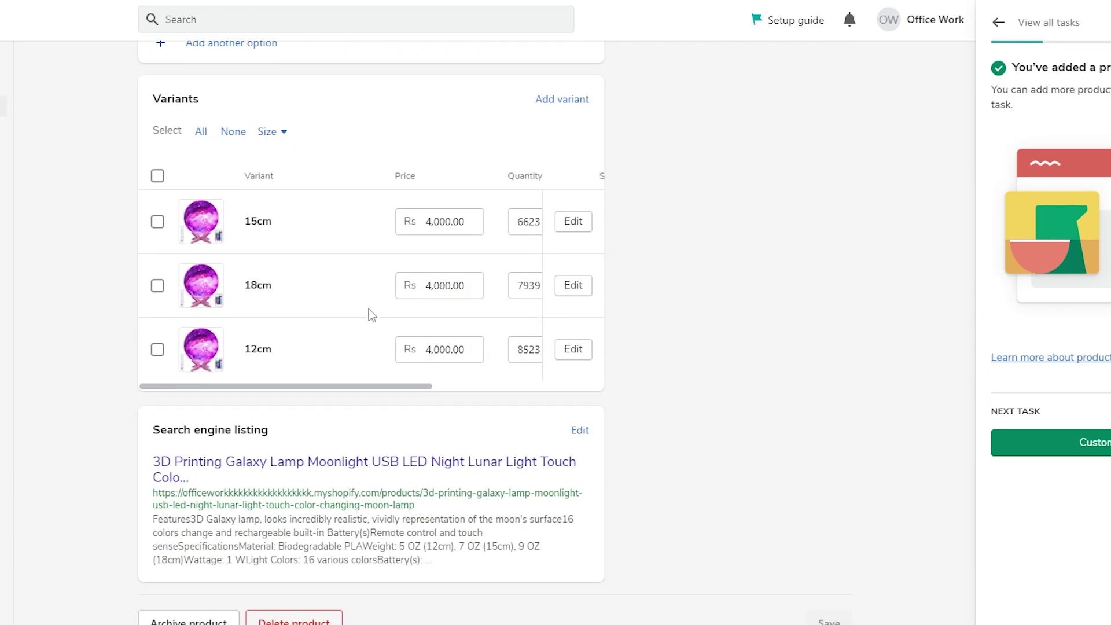
pyautogui.scroll(18, 369, 309)
pyautogui.click(153, 68)
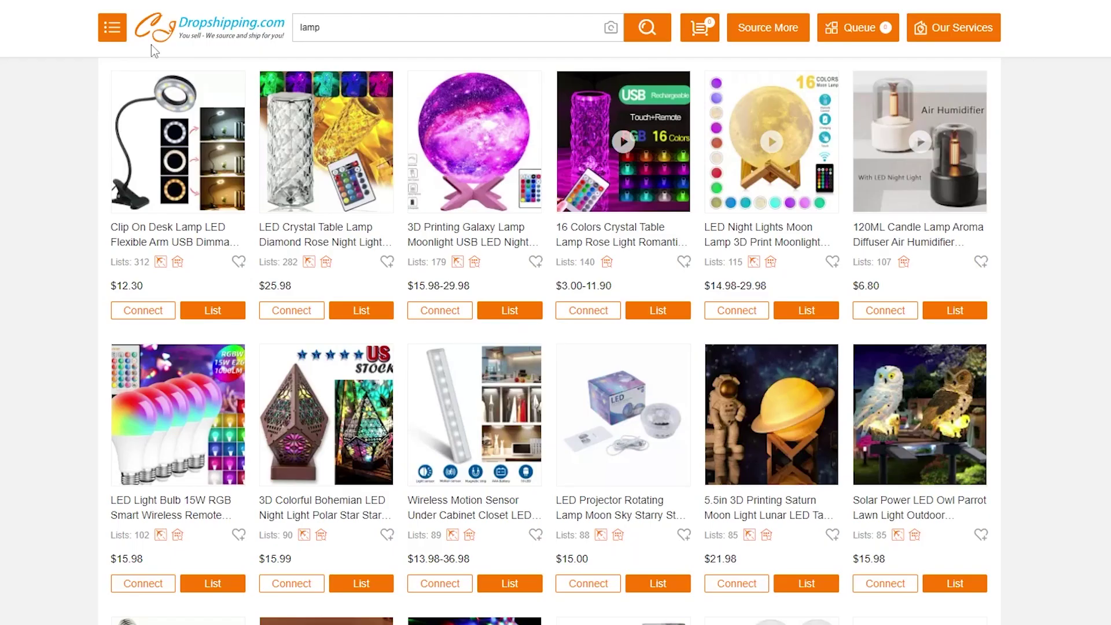
# Step: Bring up the Our Services overview above the lamp search results
pyautogui.scroll(4, 153, 51)
pyautogui.moveTo(953, 69)
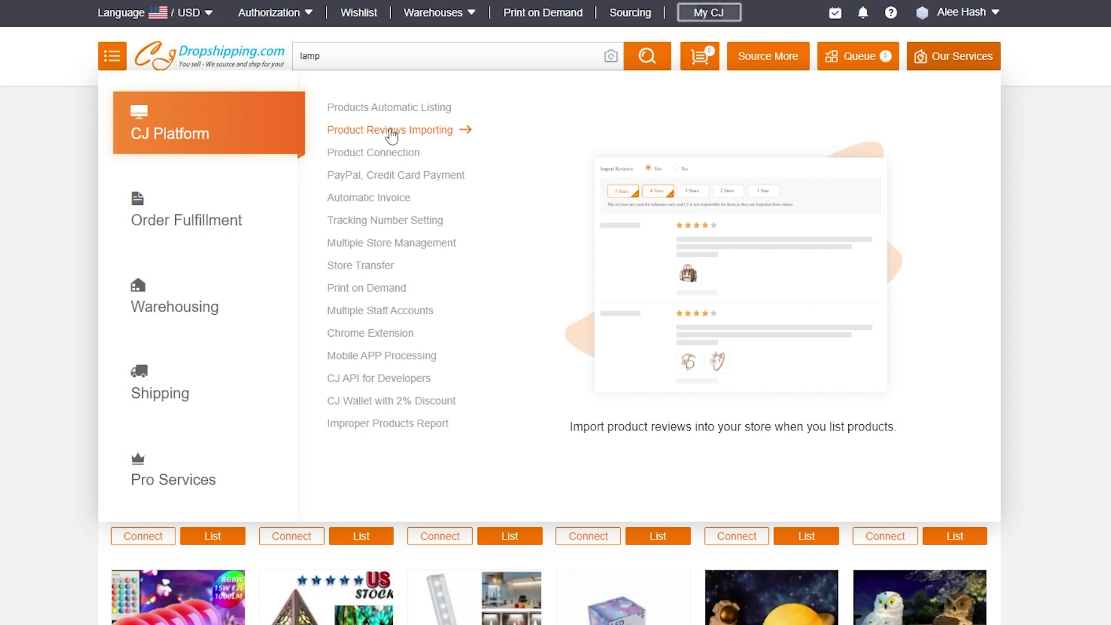
# Step: Check the LED Projector lamp's page, then open the 3D Printing Galaxy Lamp product page
pyautogui.scroll(-5, 652, 466)
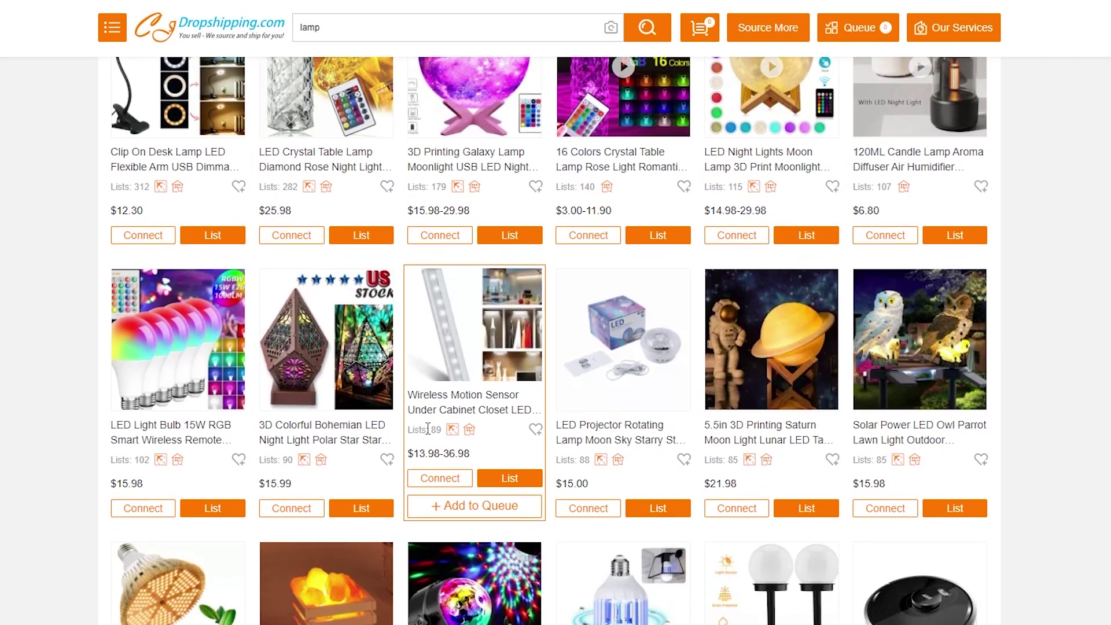
pyautogui.click(635, 410)
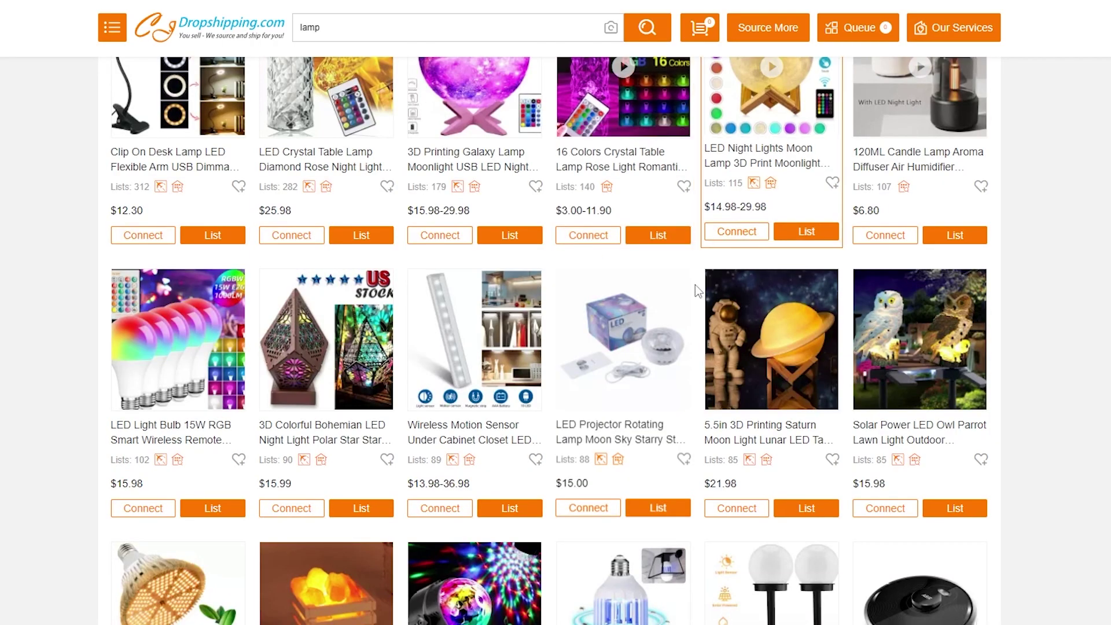
pyautogui.scroll(5, 696, 285)
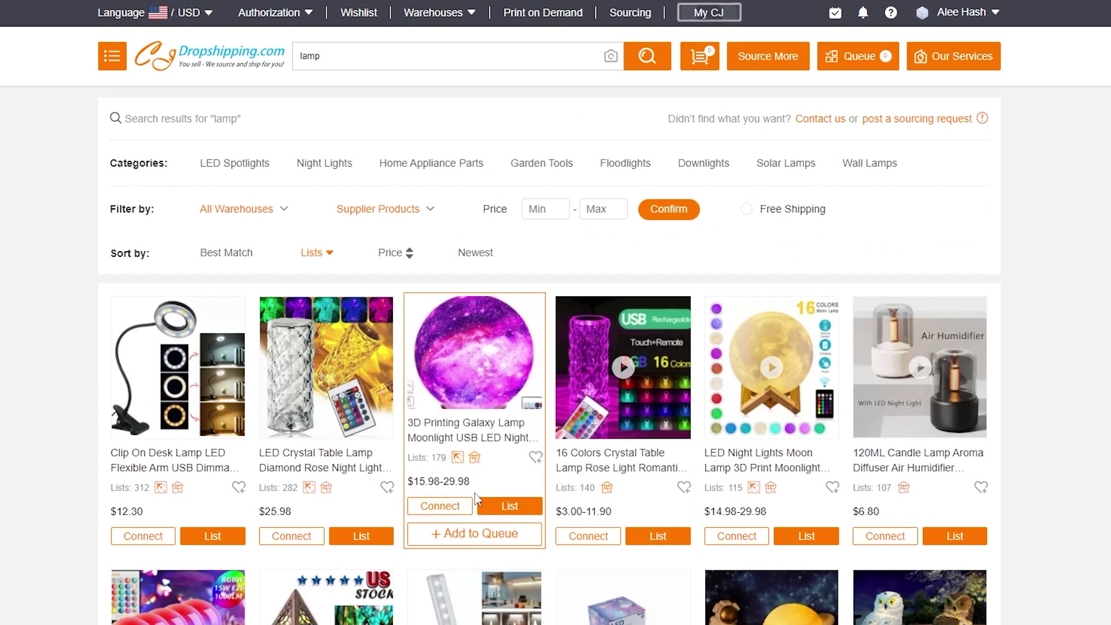
pyautogui.click(446, 433)
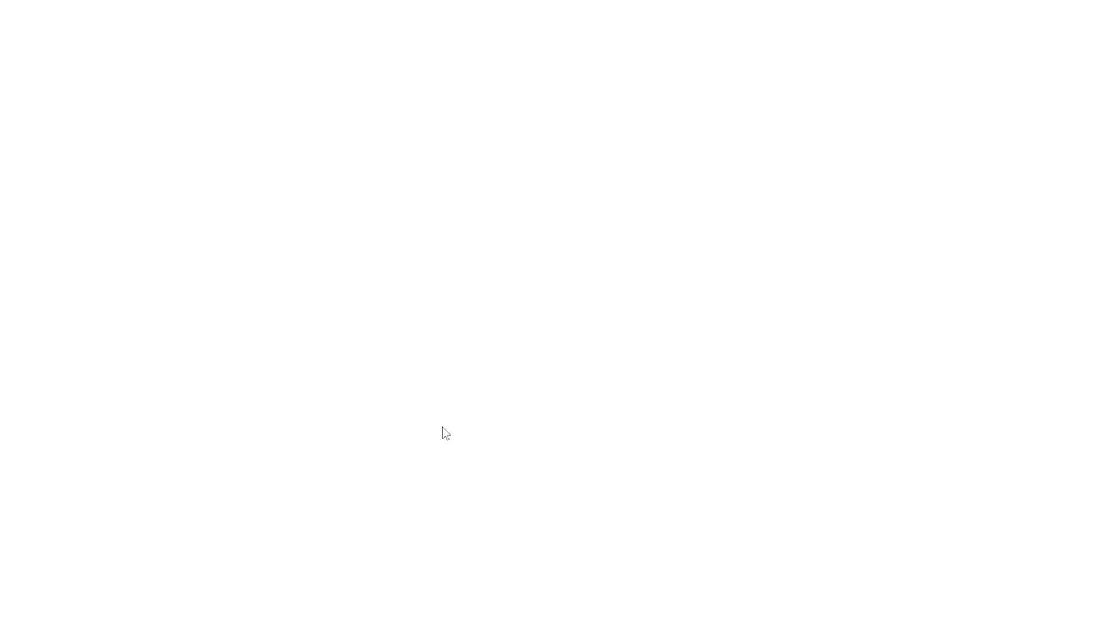
# Step: Scroll the galaxy lamp's page down to its empty Buyer Reviews and back up
pyautogui.scroll(-2, 426, 560)
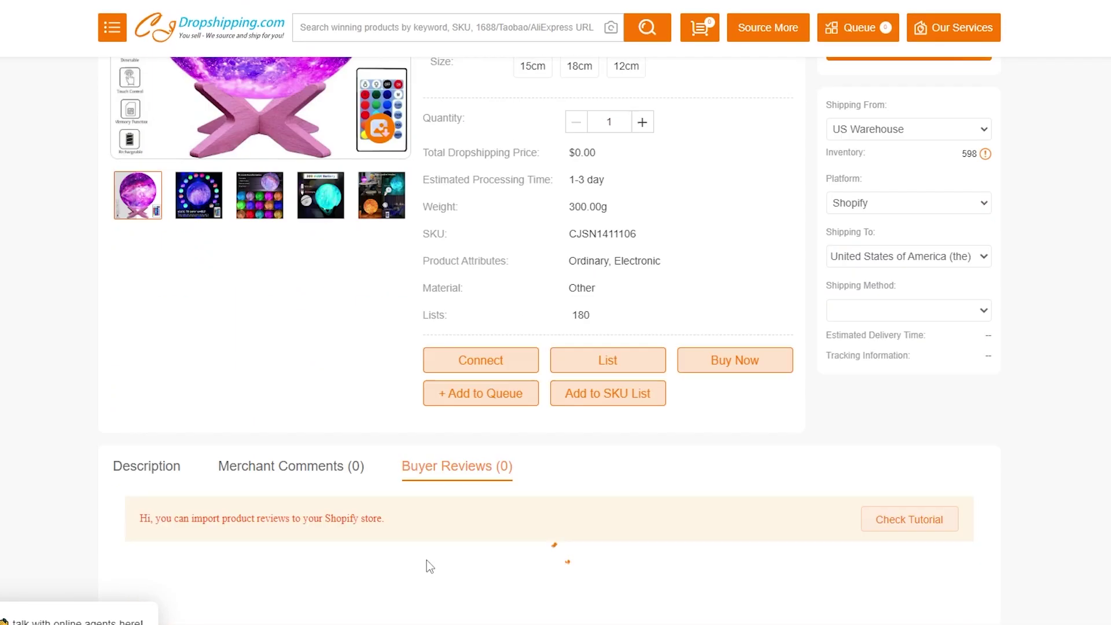
pyautogui.scroll(-3, 426, 560)
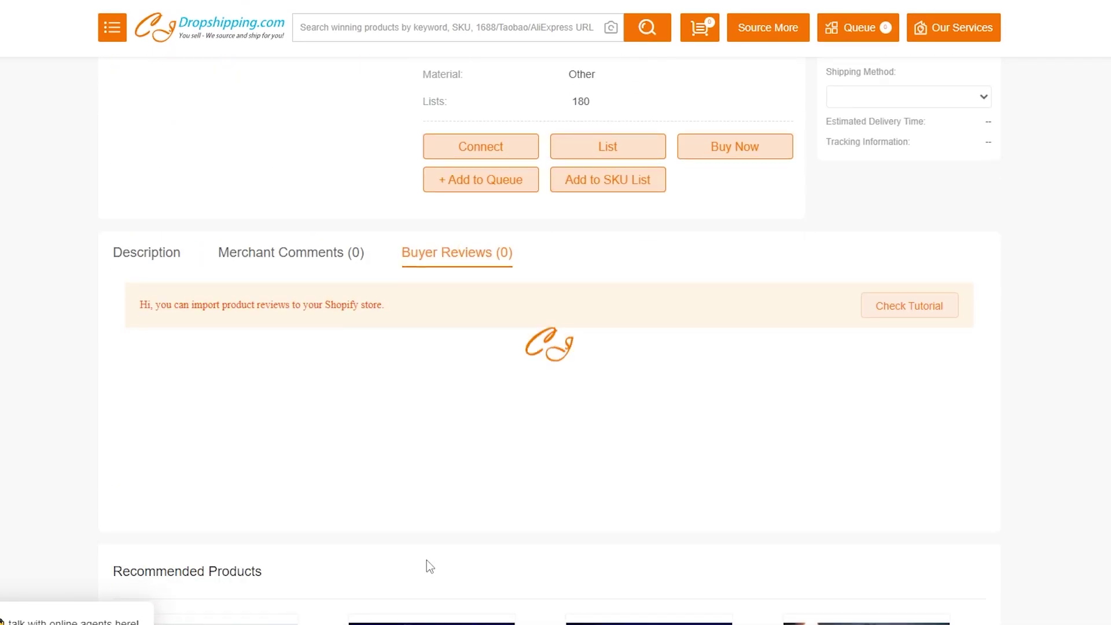
pyautogui.scroll(6, 425, 560)
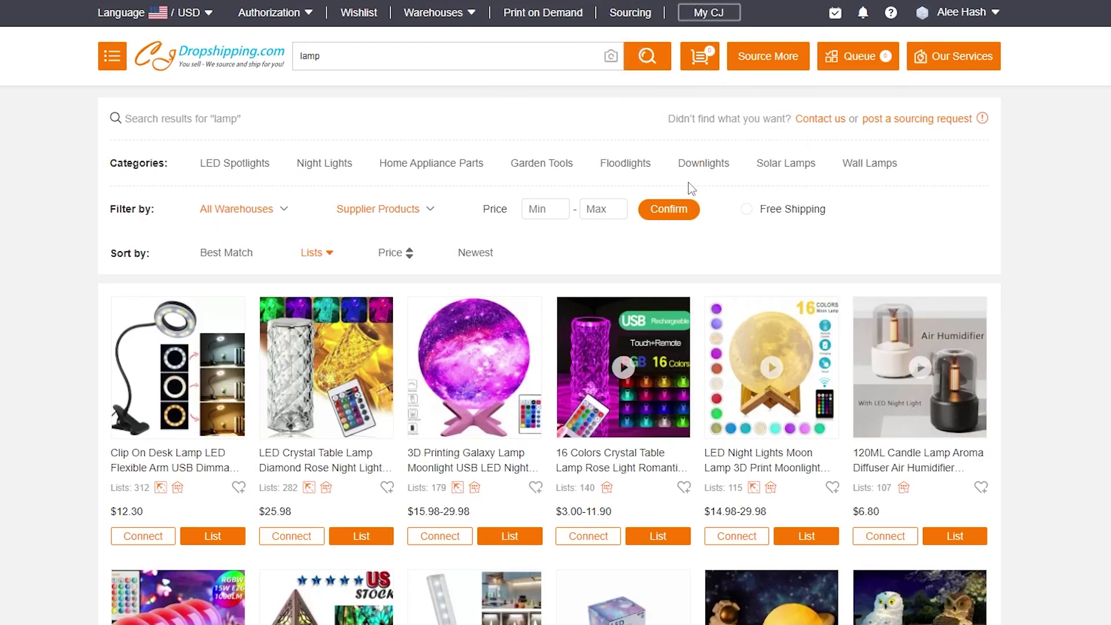
pyautogui.moveTo(967, 58)
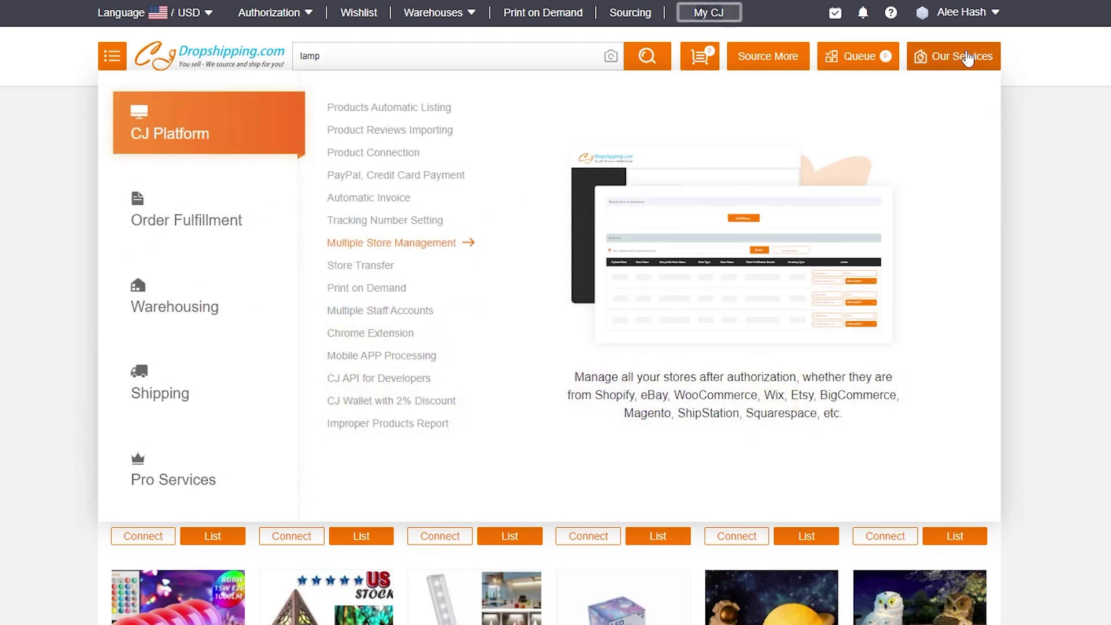